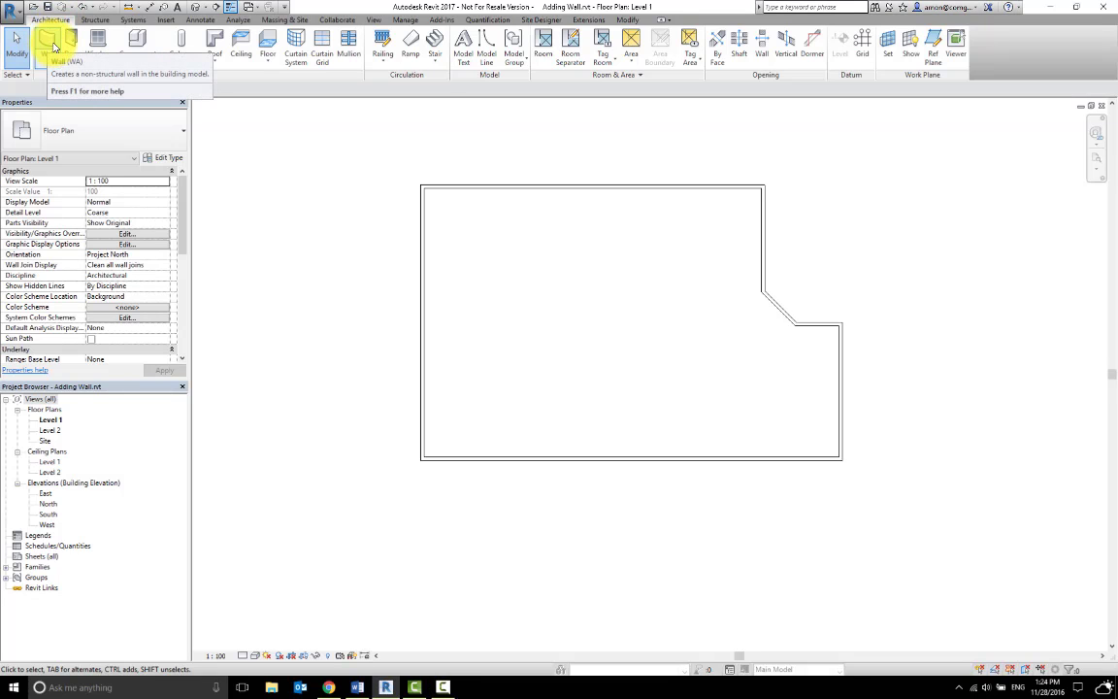
Start the Wall tool with the Interior - Blockwork 100 wall type selected
click(54, 46)
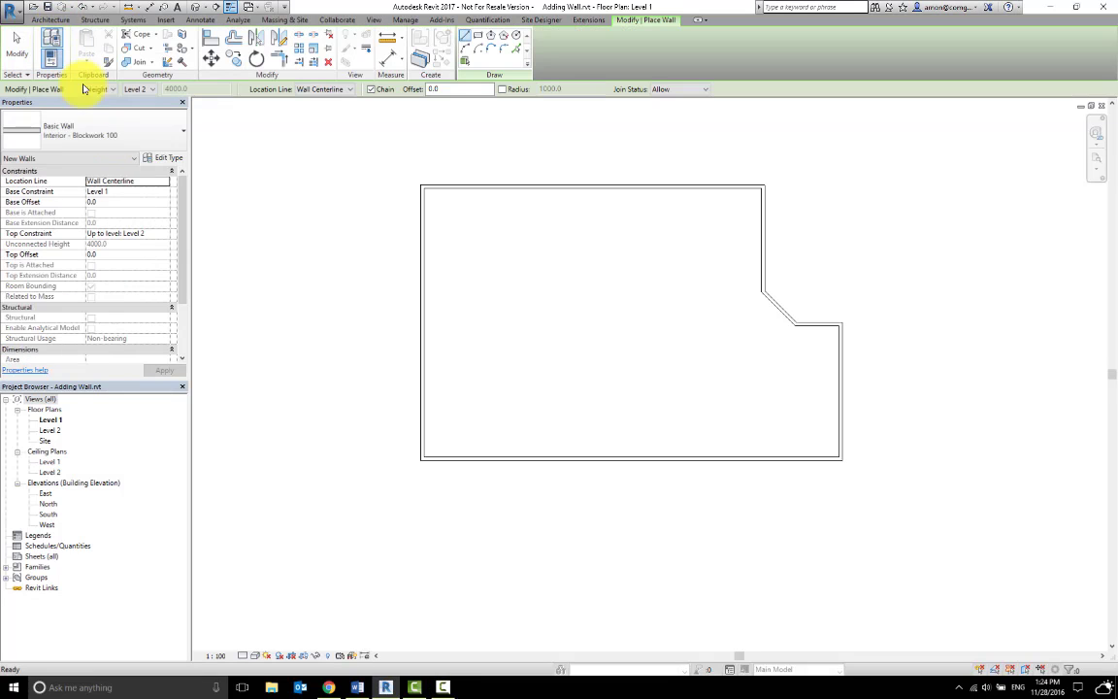
click(154, 135)
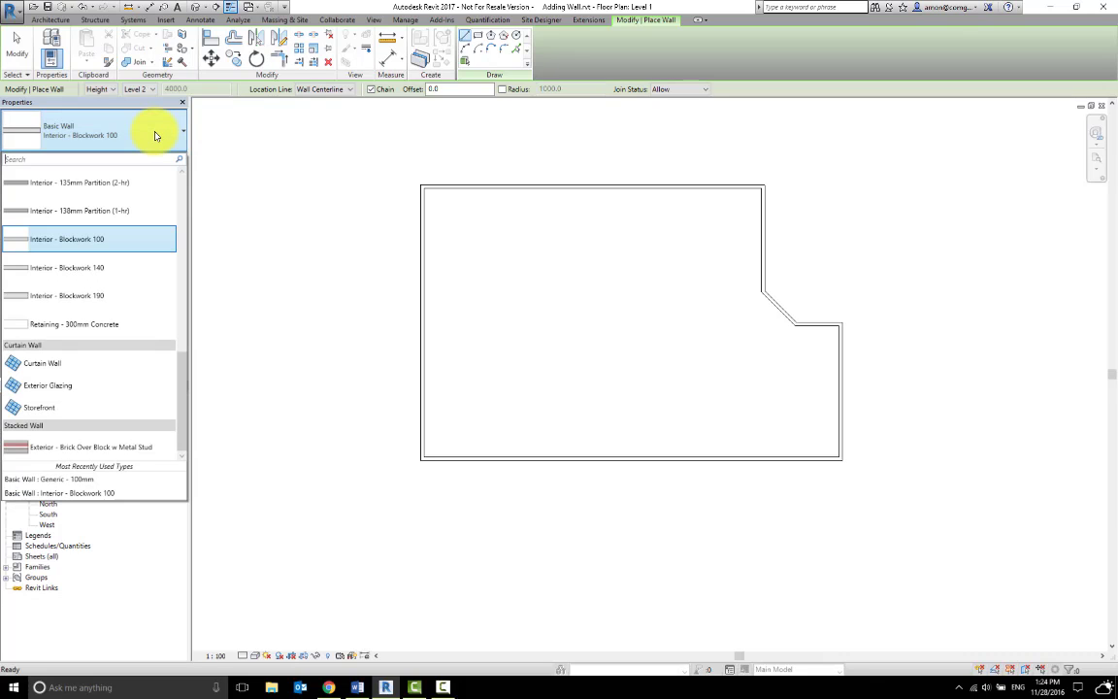
click(117, 242)
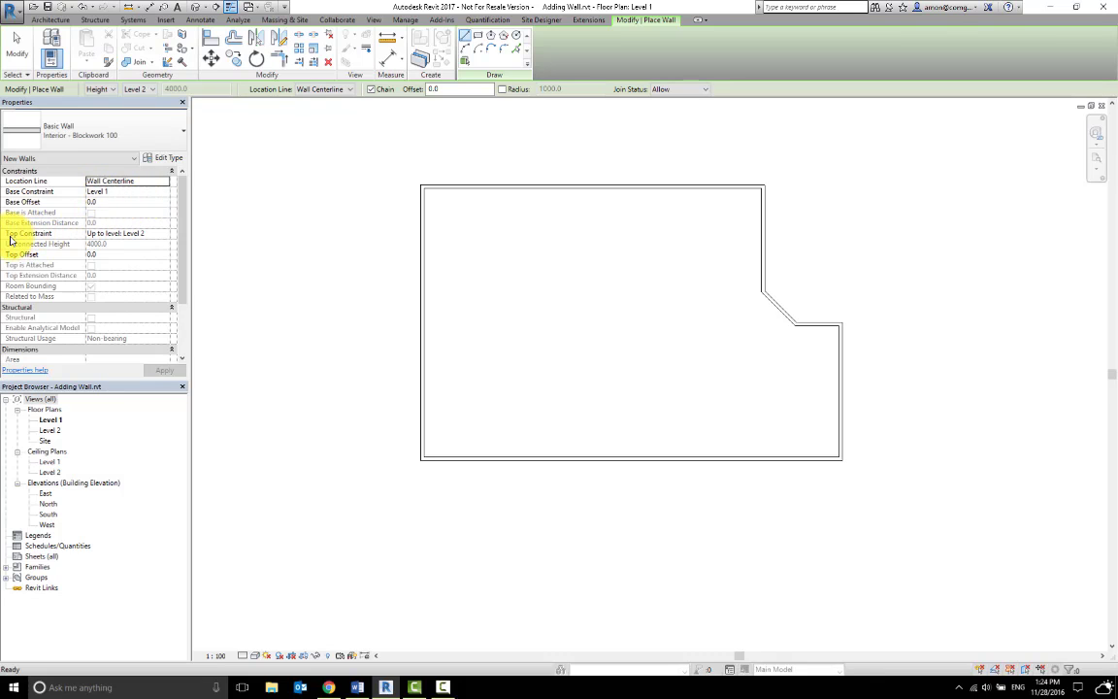
click(166, 237)
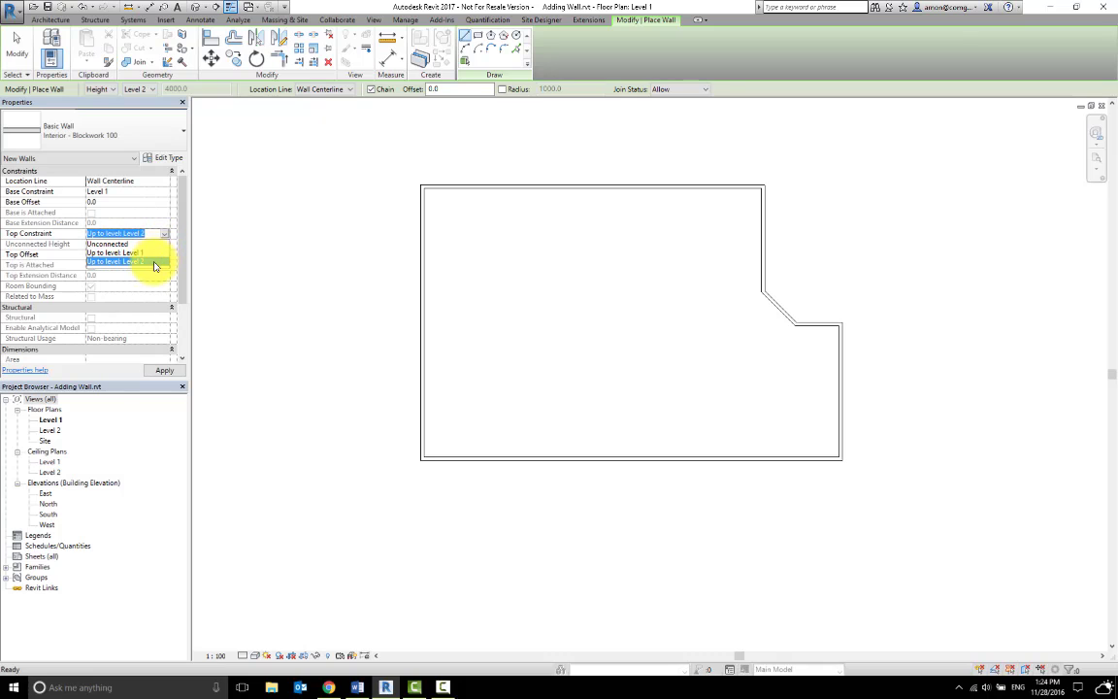
click(154, 262)
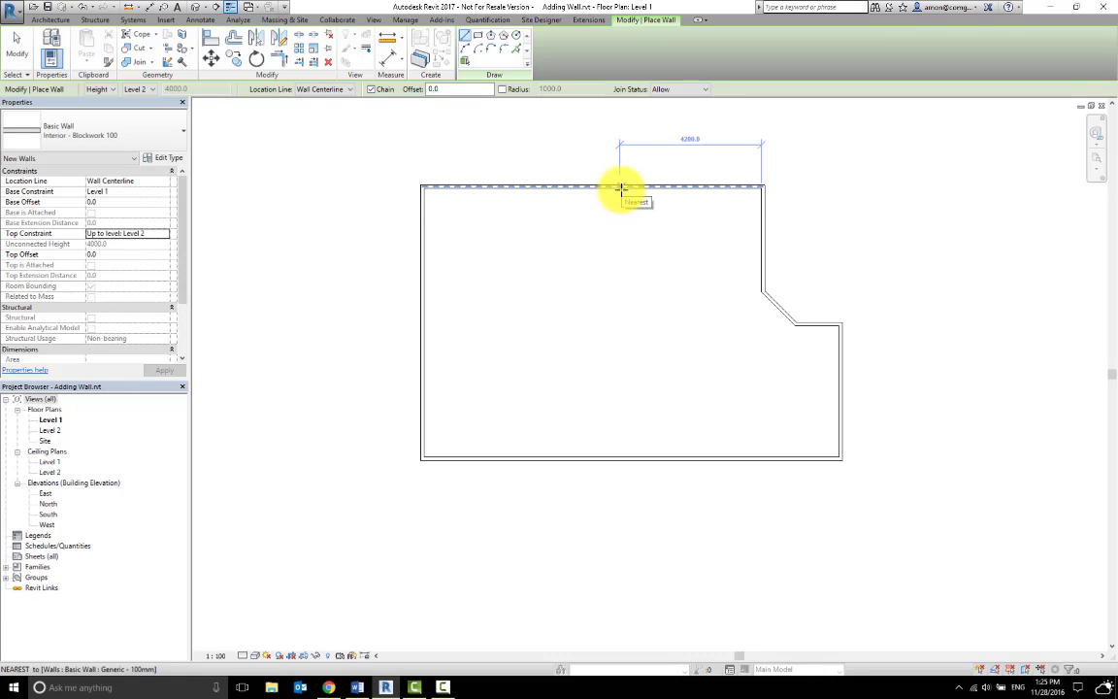
Draw a 3000 mm vertical blockwork wall down from the top exterior wall
click(621, 187)
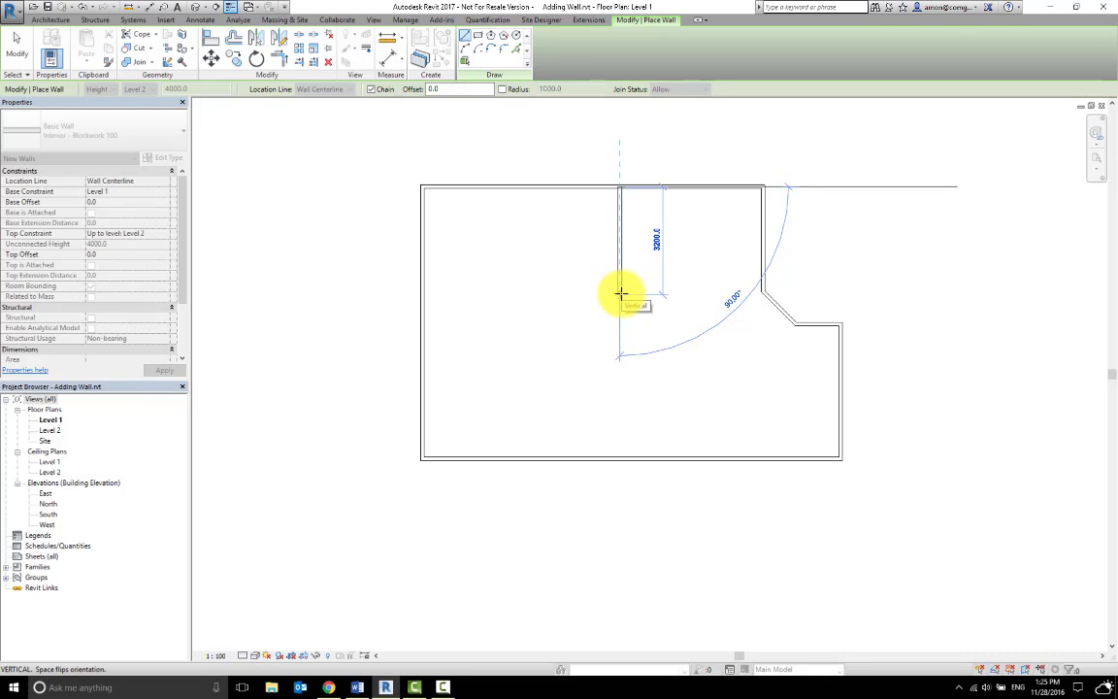
text(3m)
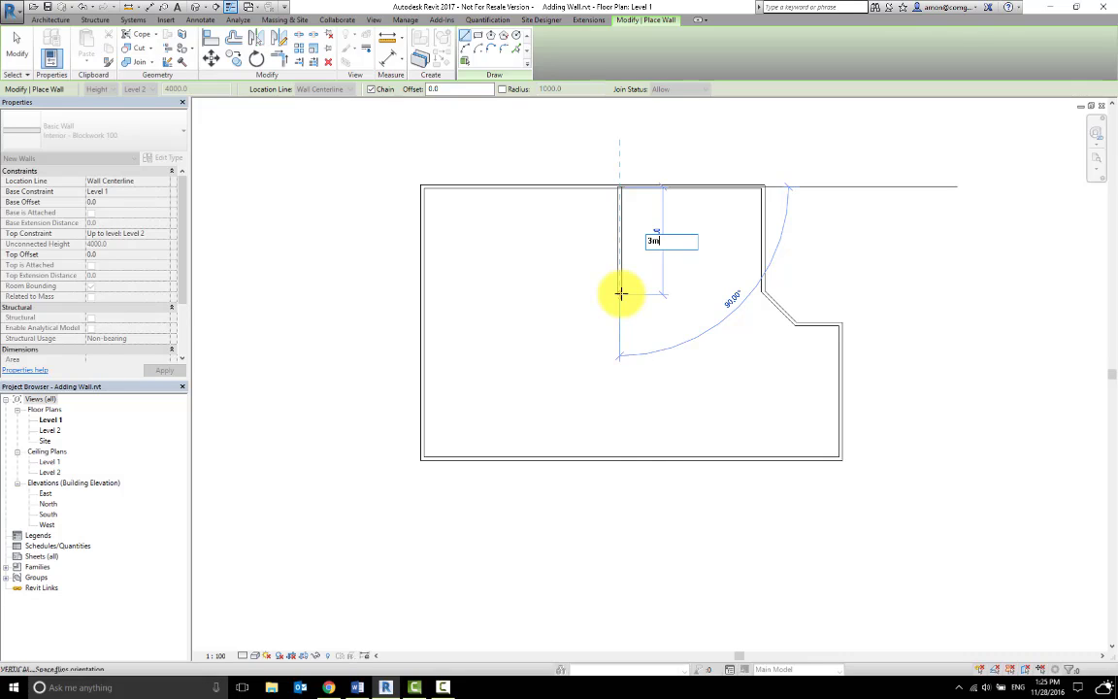
key(Return)
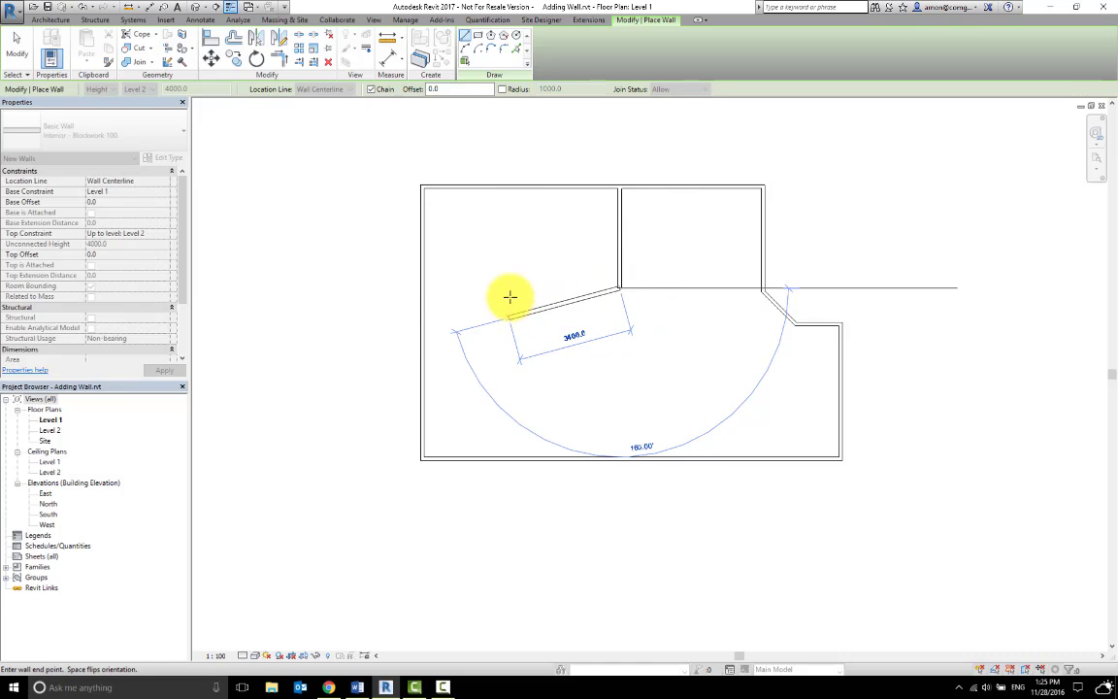
End the horizontal wall at the left exterior wall and add a vertical wall from the top wall down to it
click(425, 287)
key(Escape)
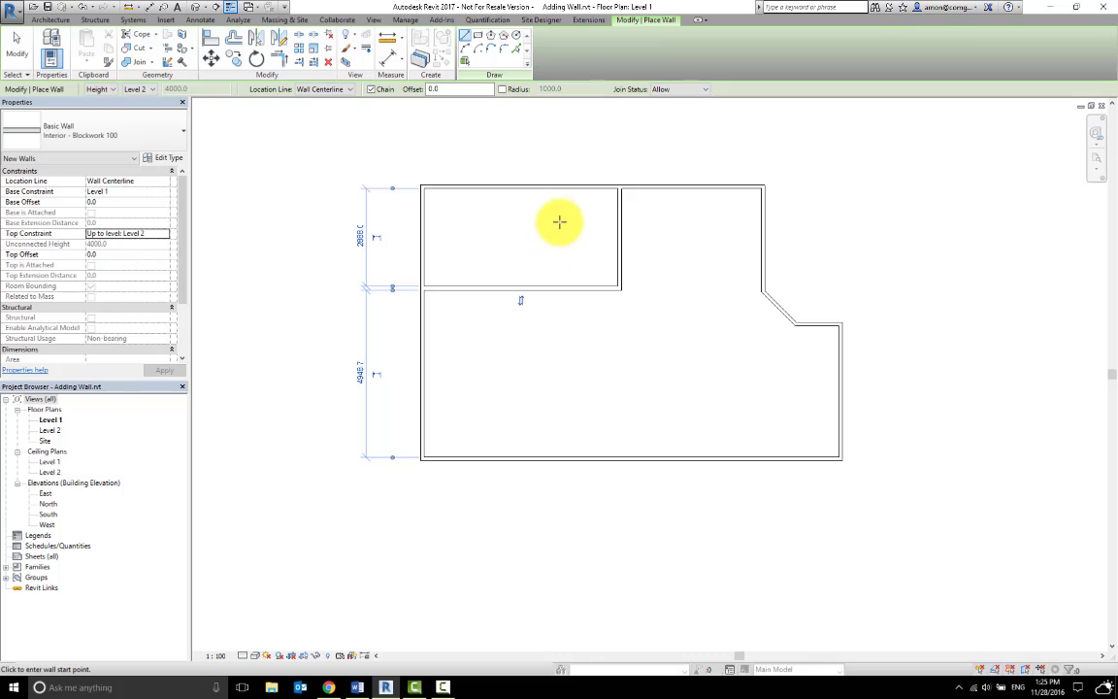
click(566, 186)
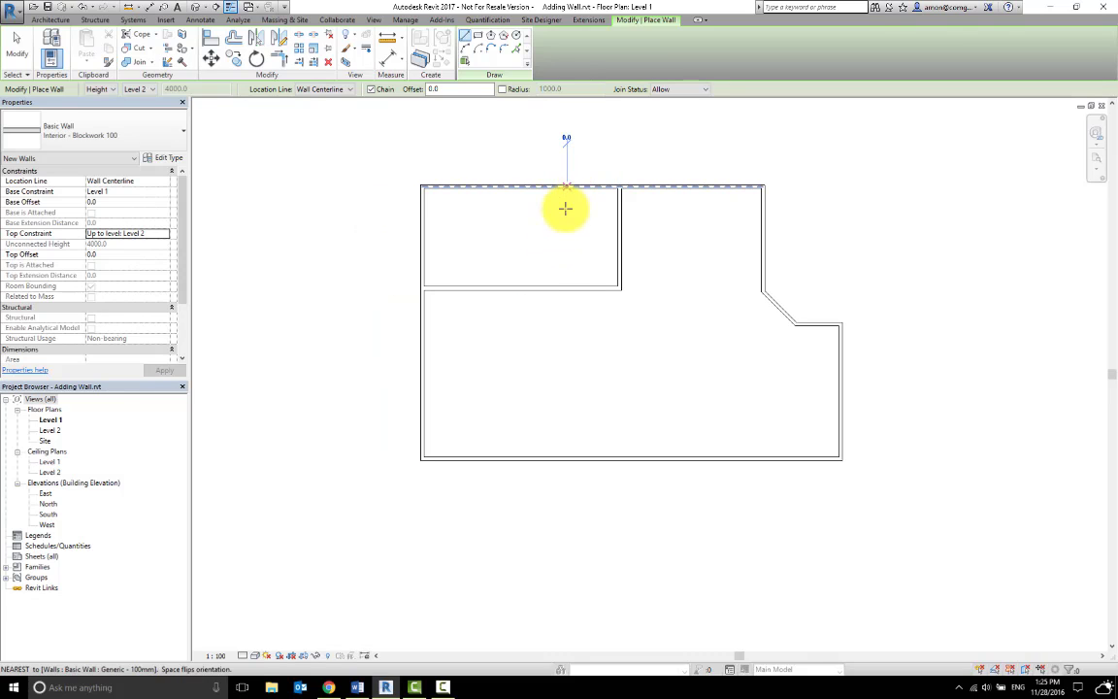
click(568, 287)
key(Escape)
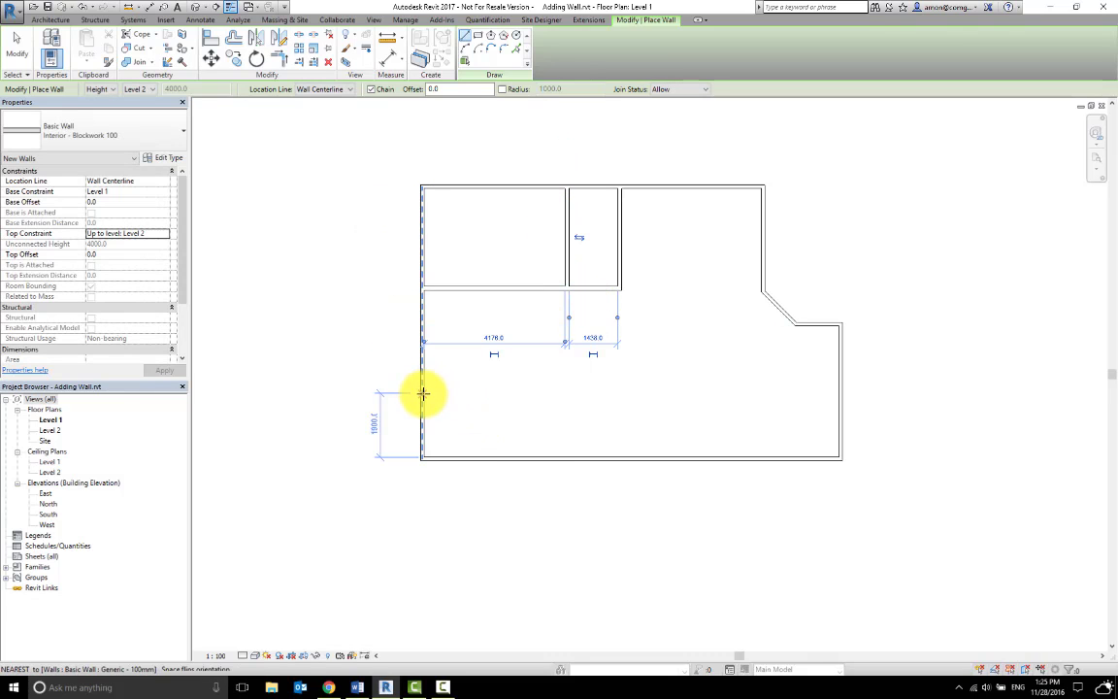
Draw an L-shaped wall from the left exterior wall across, then down to the bottom exterior wall
click(423, 393)
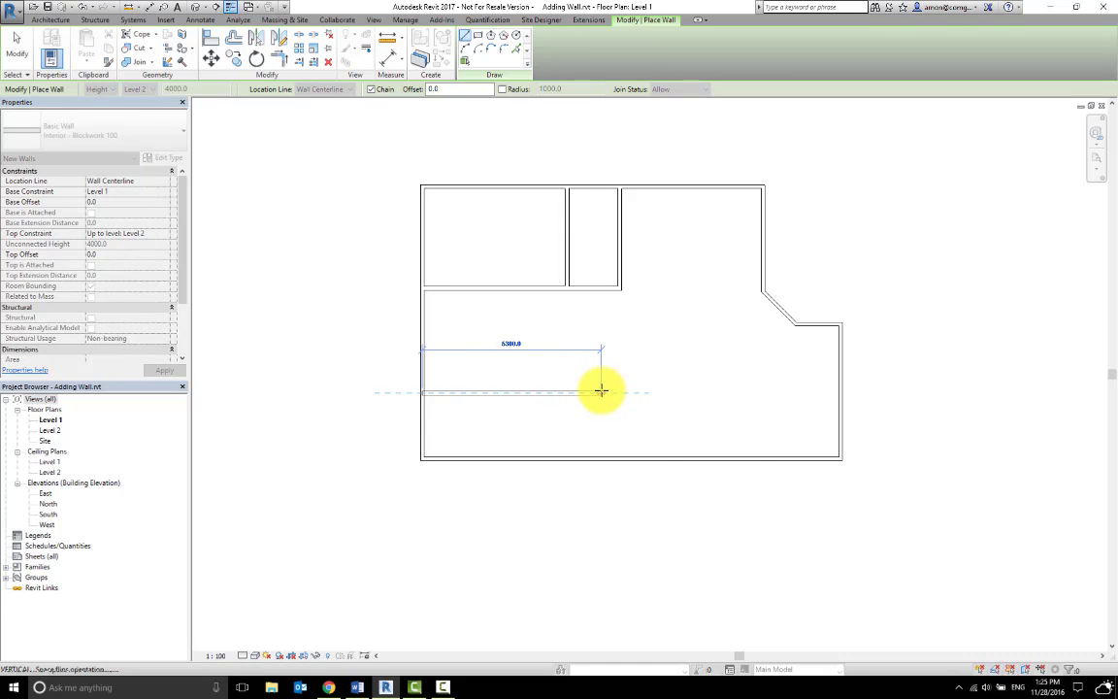
click(602, 392)
click(602, 456)
key(Escape)
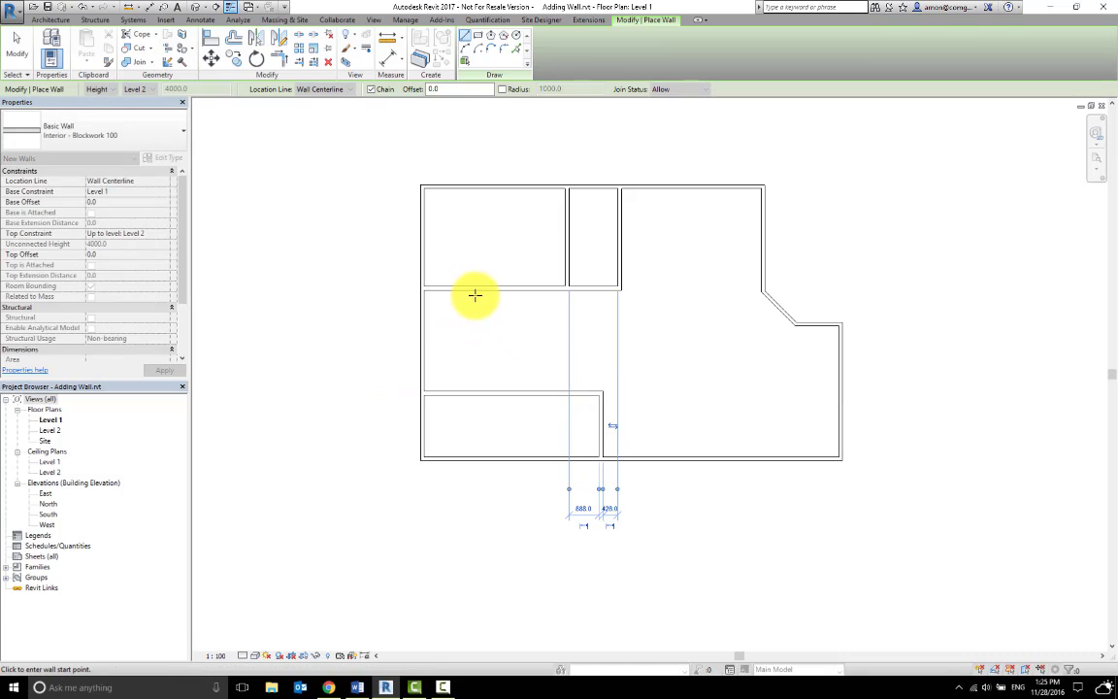
Add two vertical partitions between the upper and lower horizontal walls, forming narrow rooms
click(480, 290)
click(481, 393)
key(Escape)
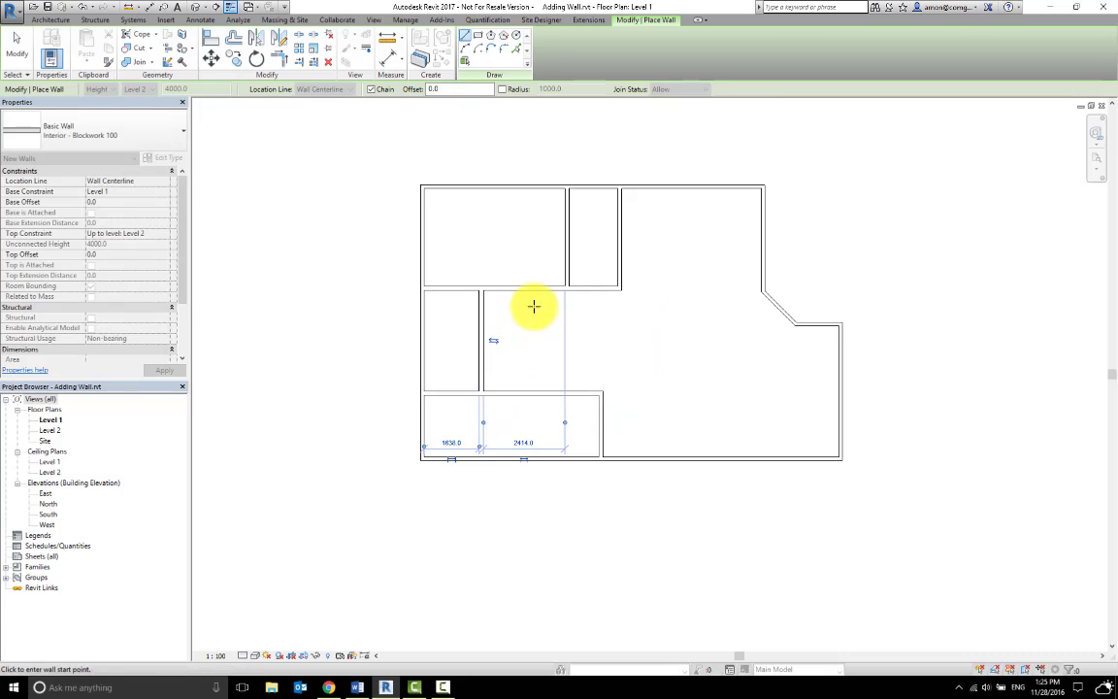
click(532, 289)
click(532, 393)
key(Escape)
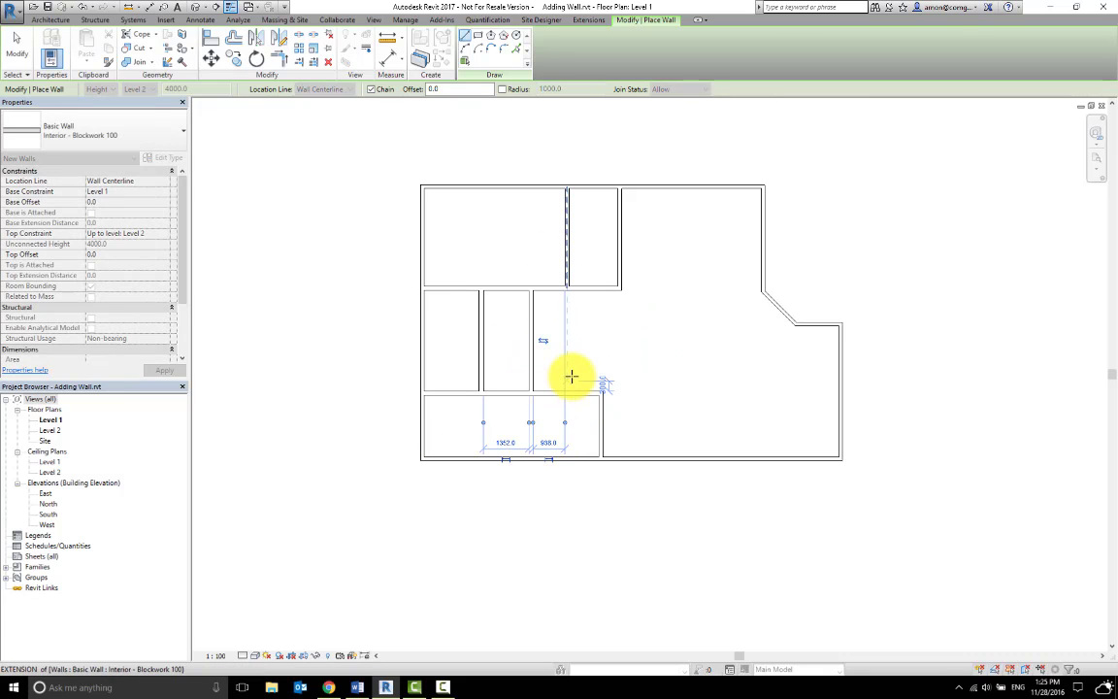
key(Escape)
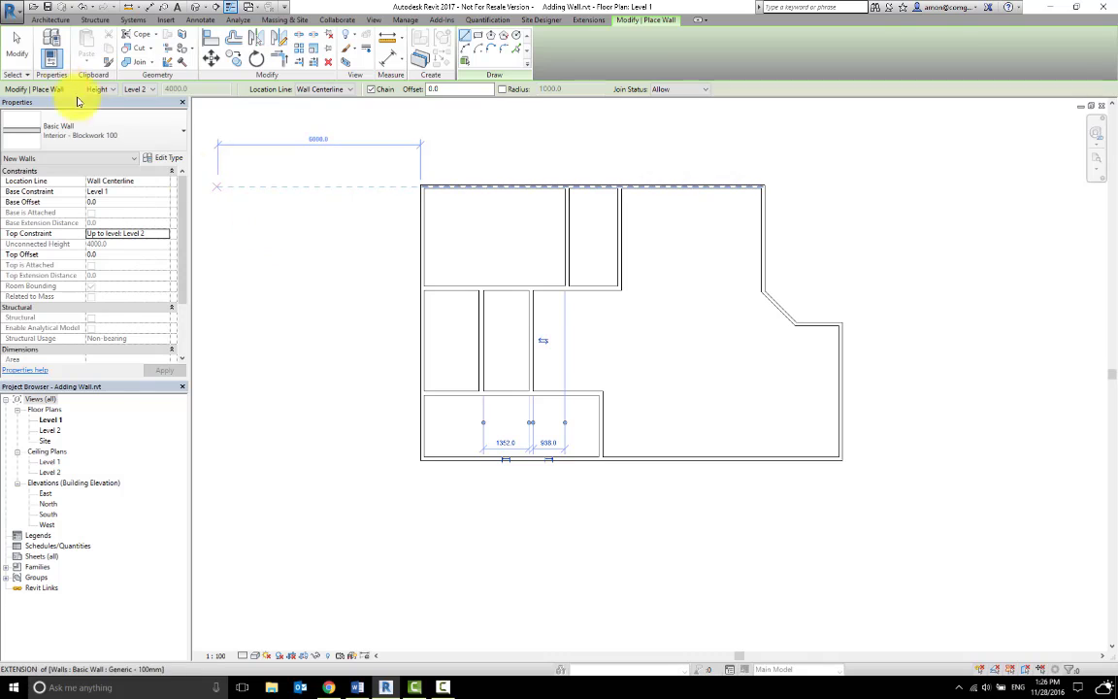
Exit wall placement and recentre the Level 1 floor plan in the view
click(17, 56)
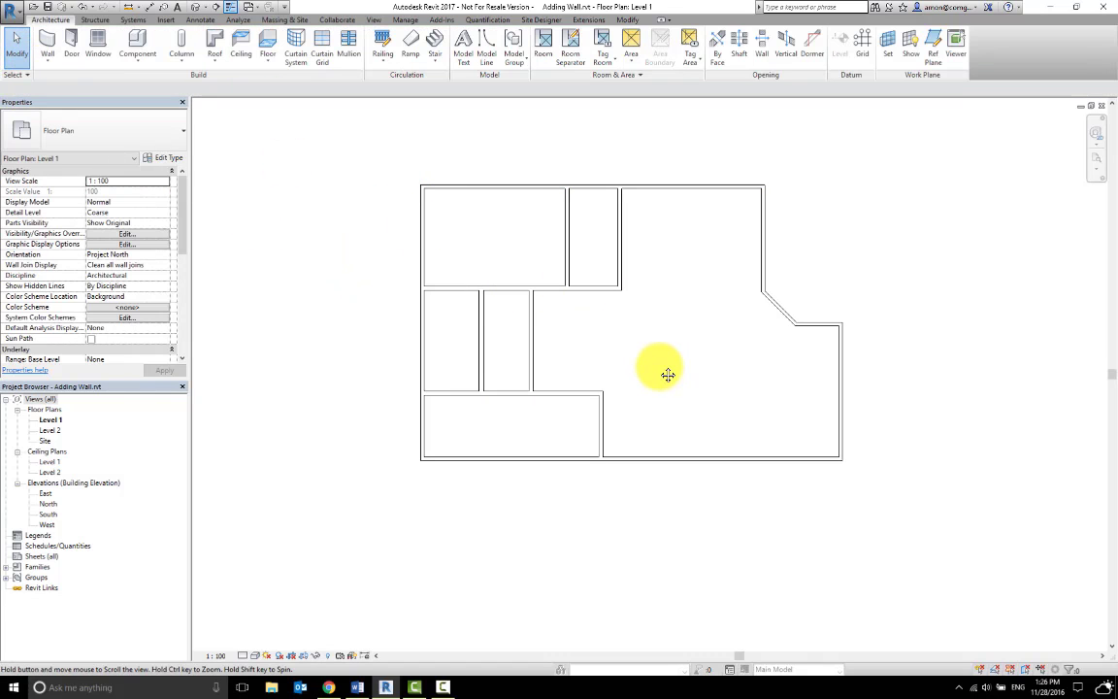
middle_drag(667, 375, 647, 388)
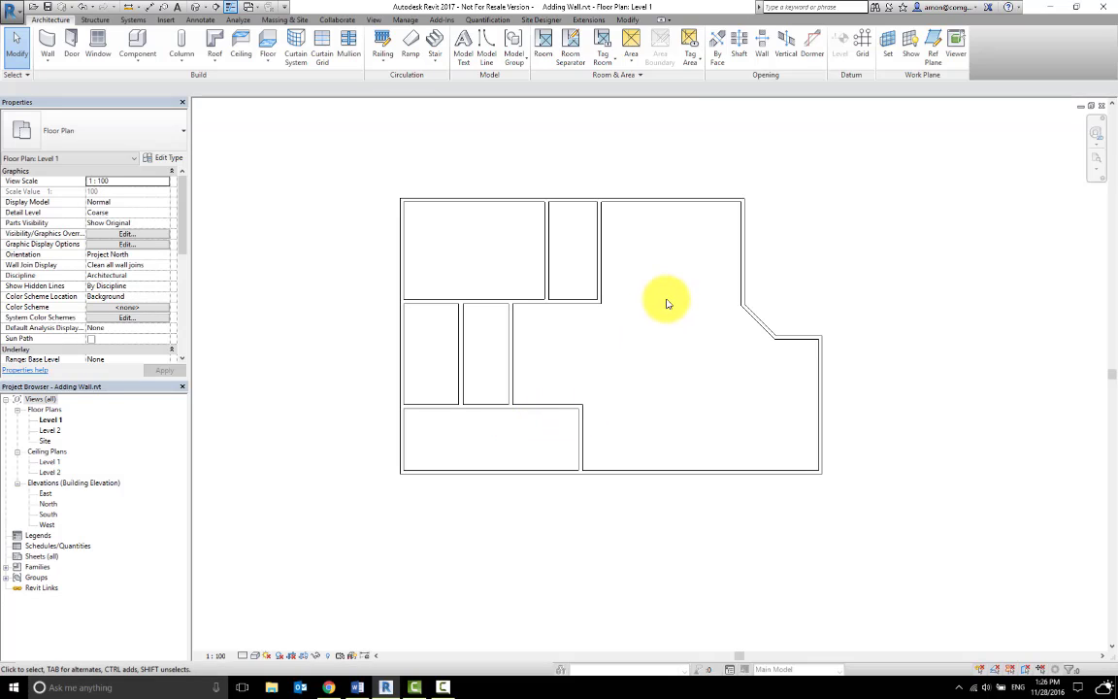
Reposition the small top room's walls: right wall at 3000, left wall at 2000
click(600, 251)
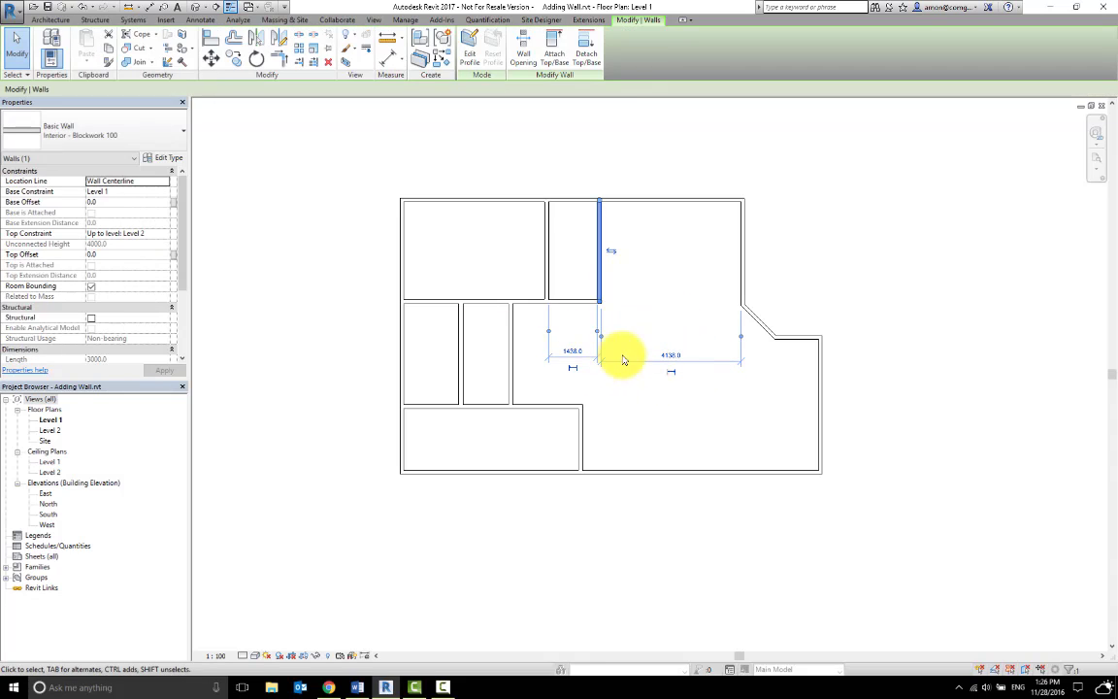
click(669, 359)
text(3000)
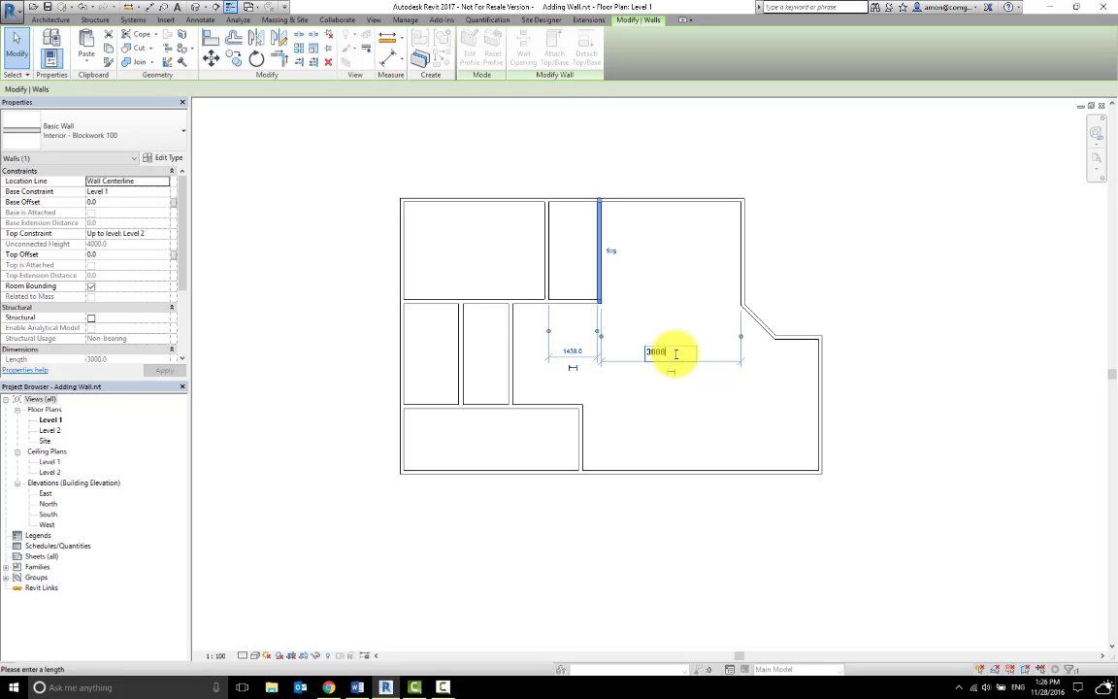
key(Return)
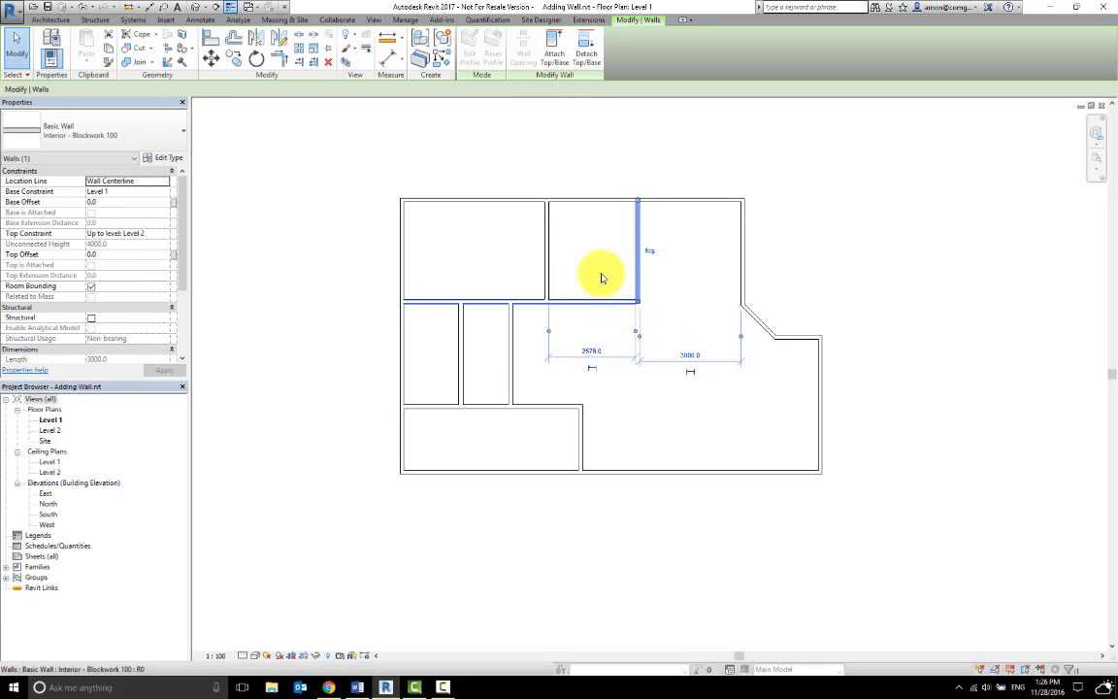
click(550, 257)
click(591, 349)
text(2000)
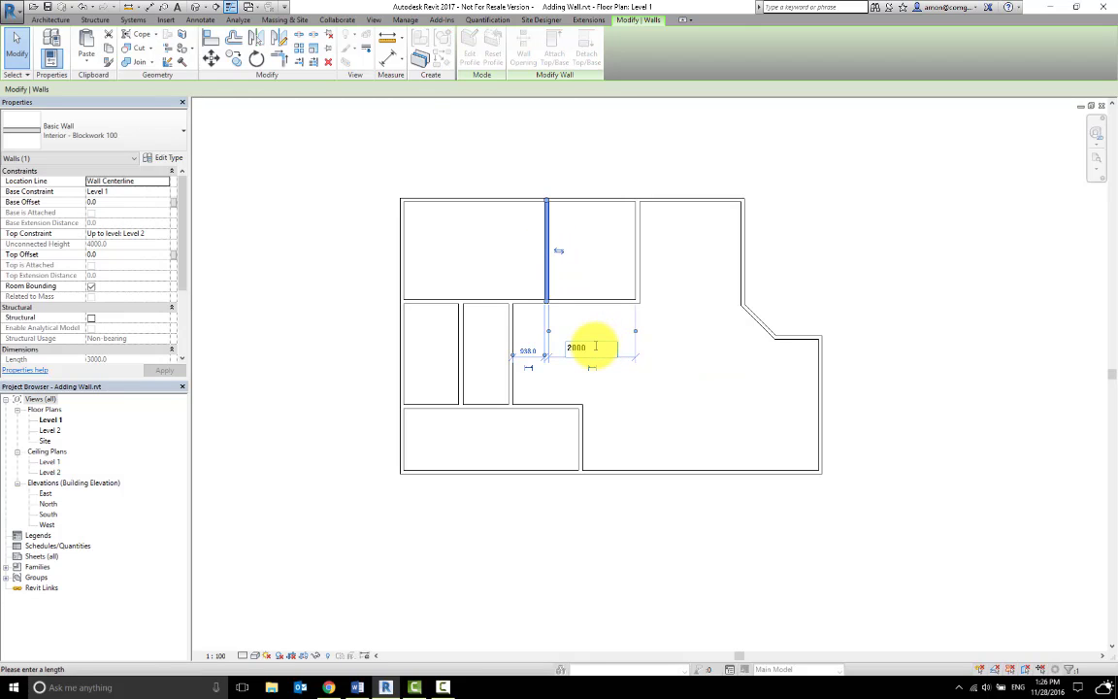
key(Return)
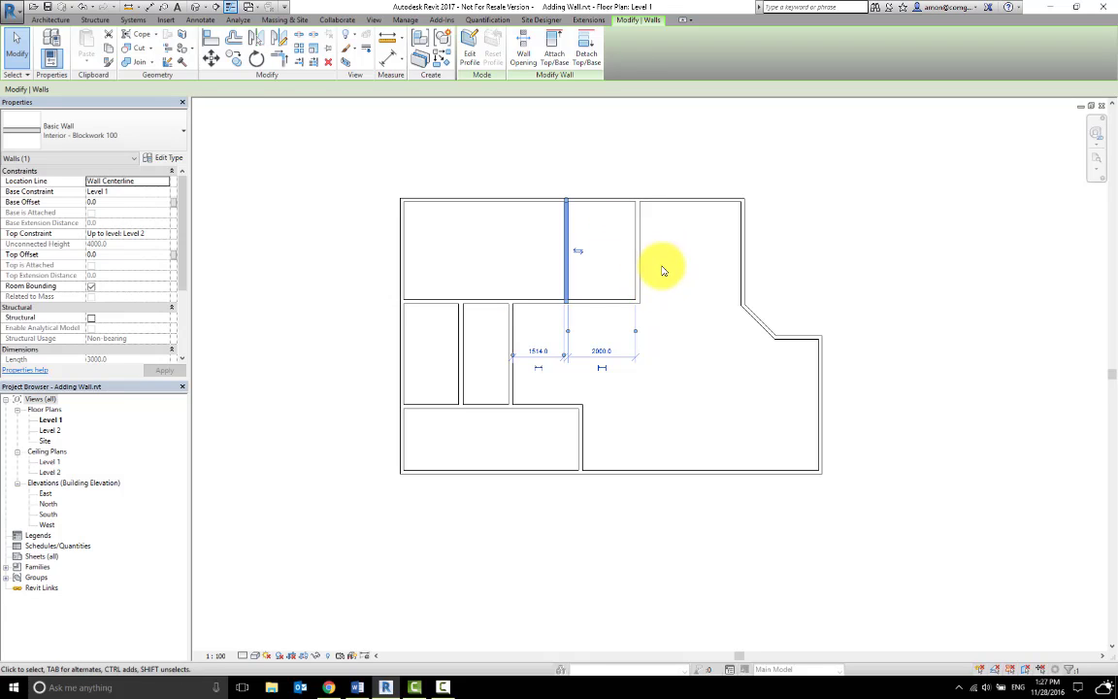
Respace the upper partition to 1500, then to 2000 from the right-hand wall
click(602, 355)
text(1500)
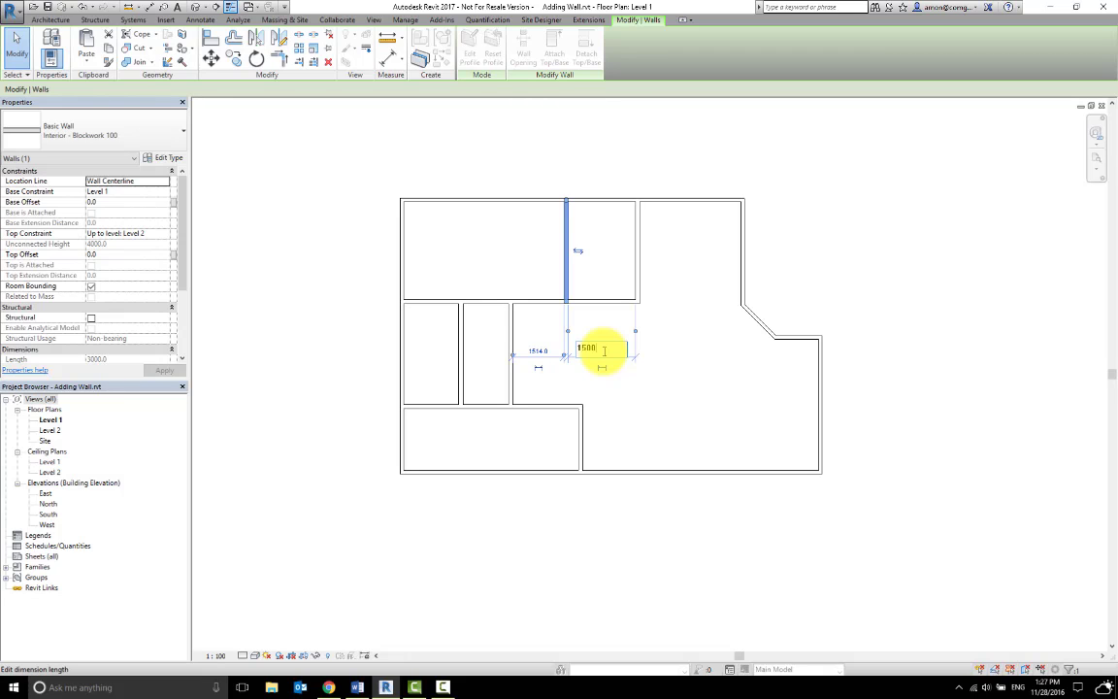
key(Return)
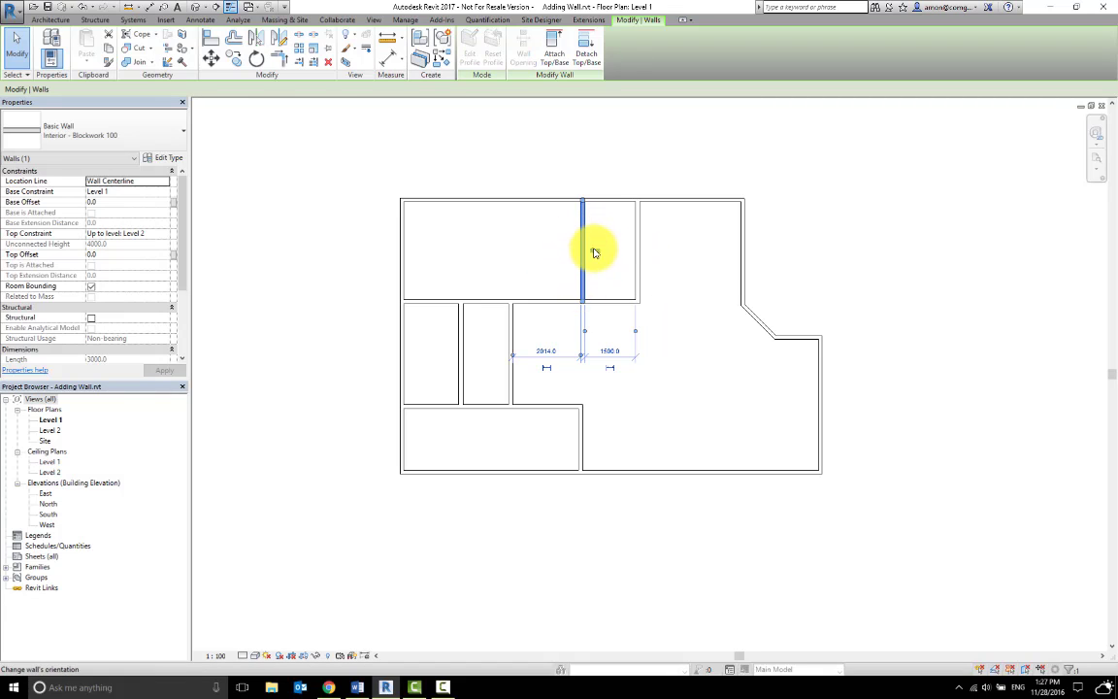
click(610, 351)
text(2000)
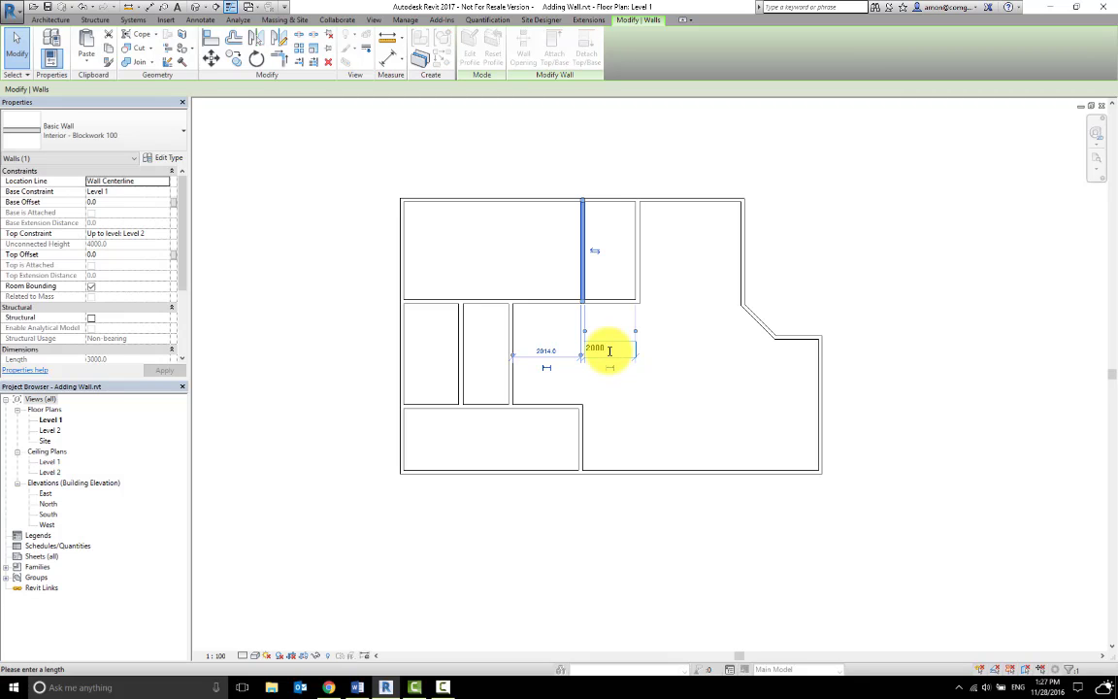
key(Return)
click(611, 333)
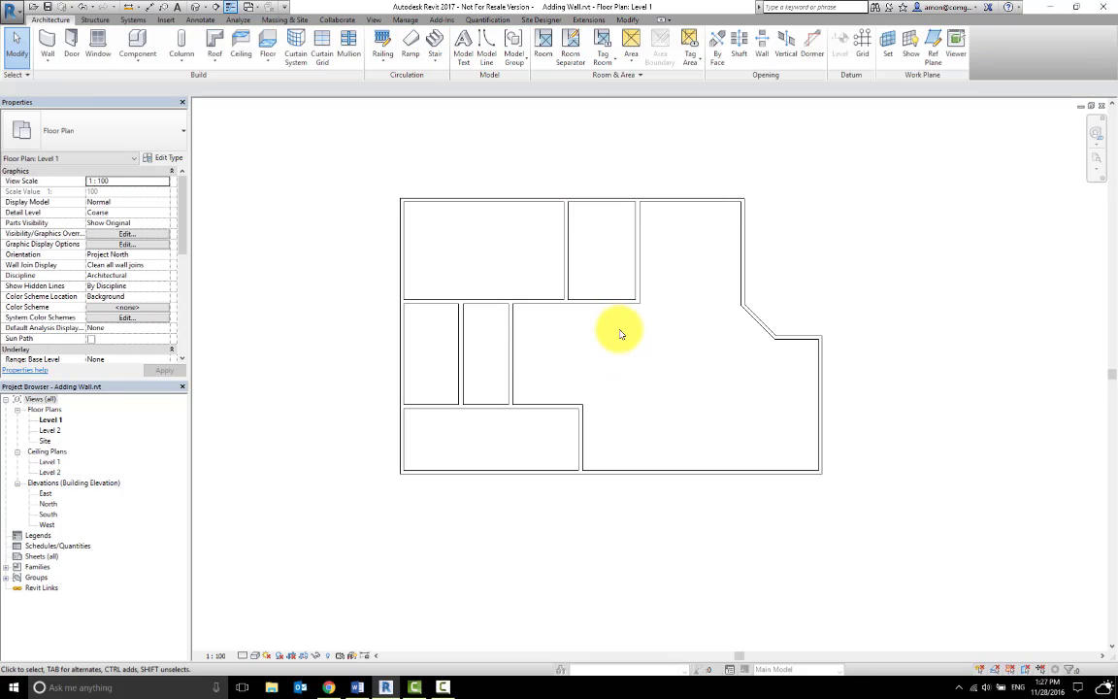
Move the horizontal wall above the lower-left room to 2500 from the bottom wall, undoing the 2000 attempt
click(541, 404)
click(630, 441)
text(2000)
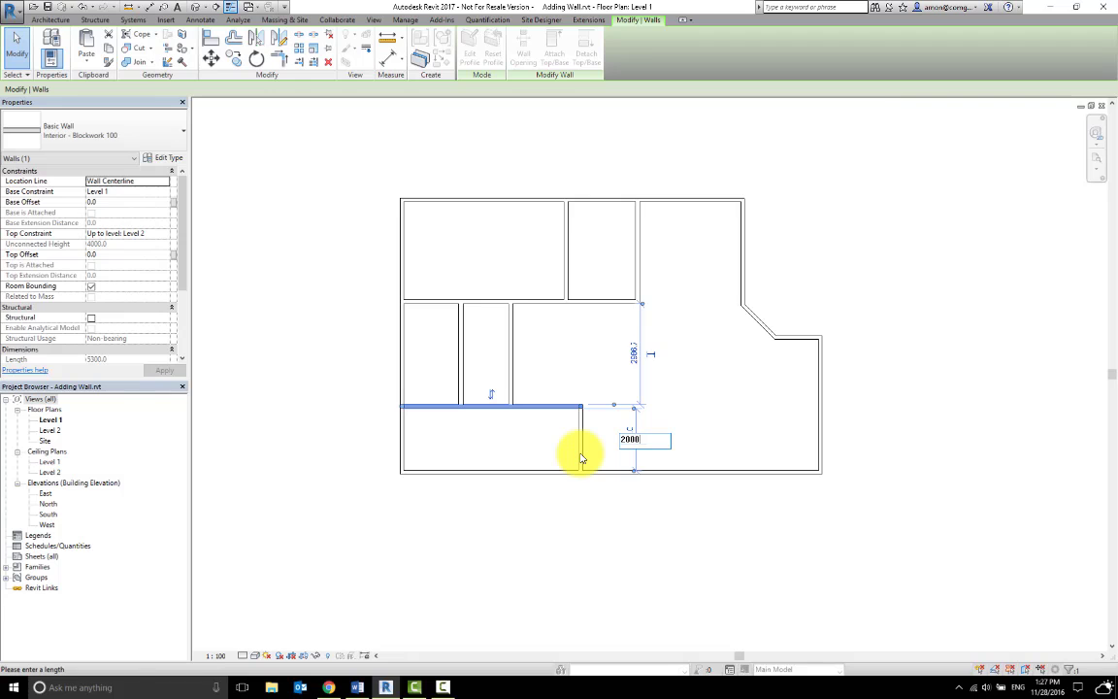
key(Return)
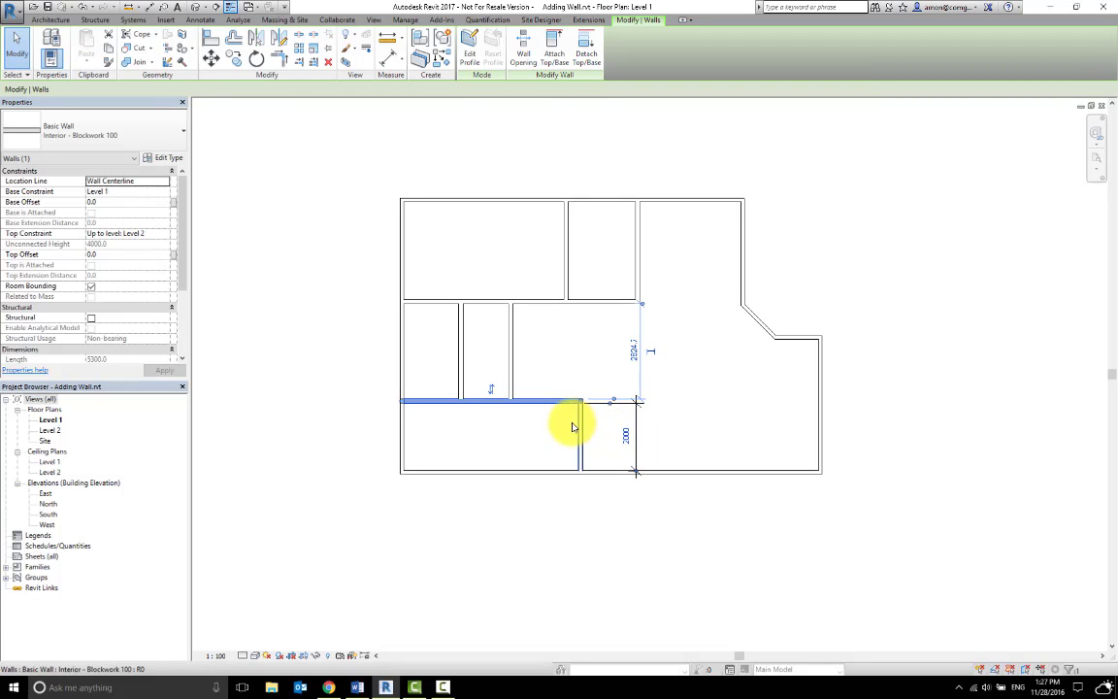
click(648, 429)
key(ctrl+z)
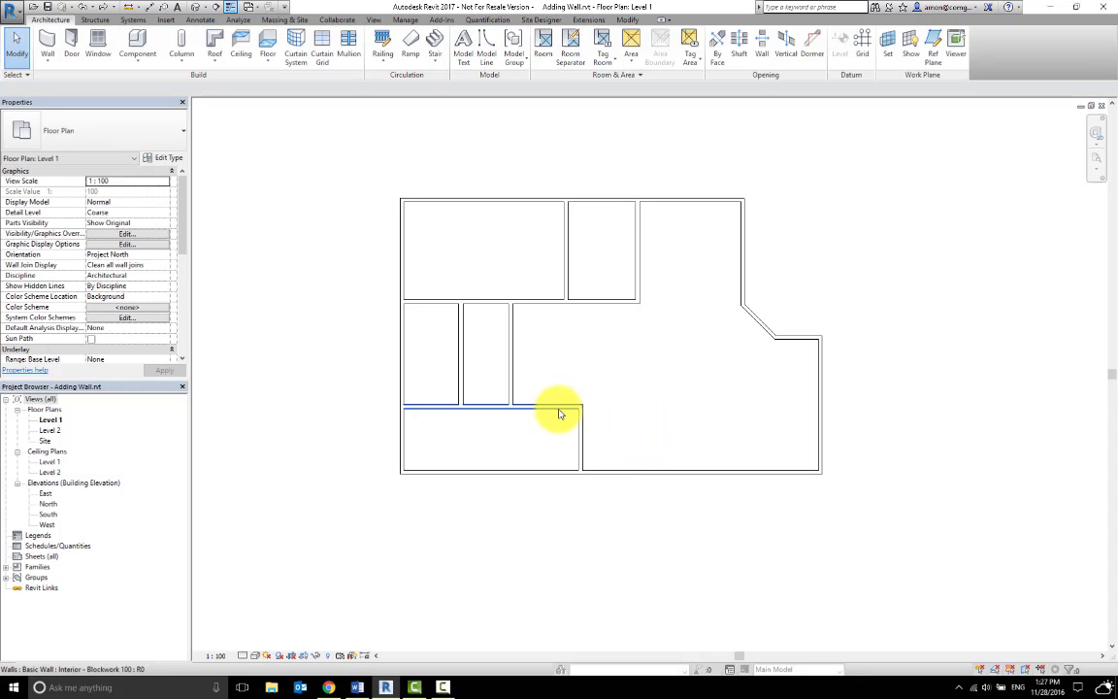
click(629, 439)
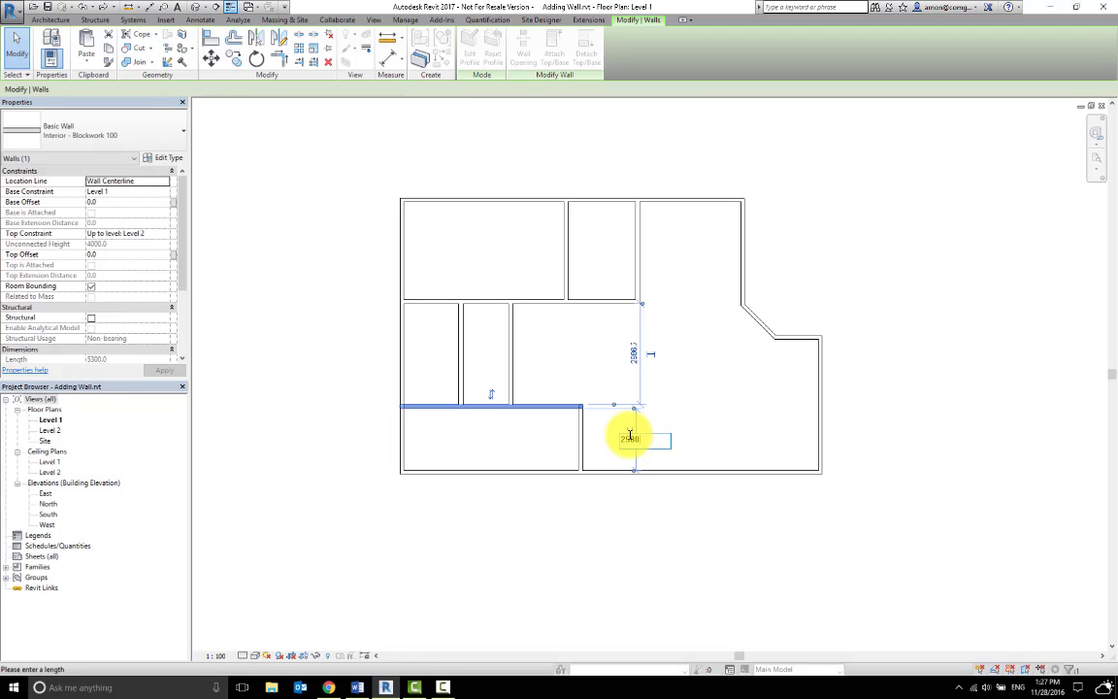
key(Return)
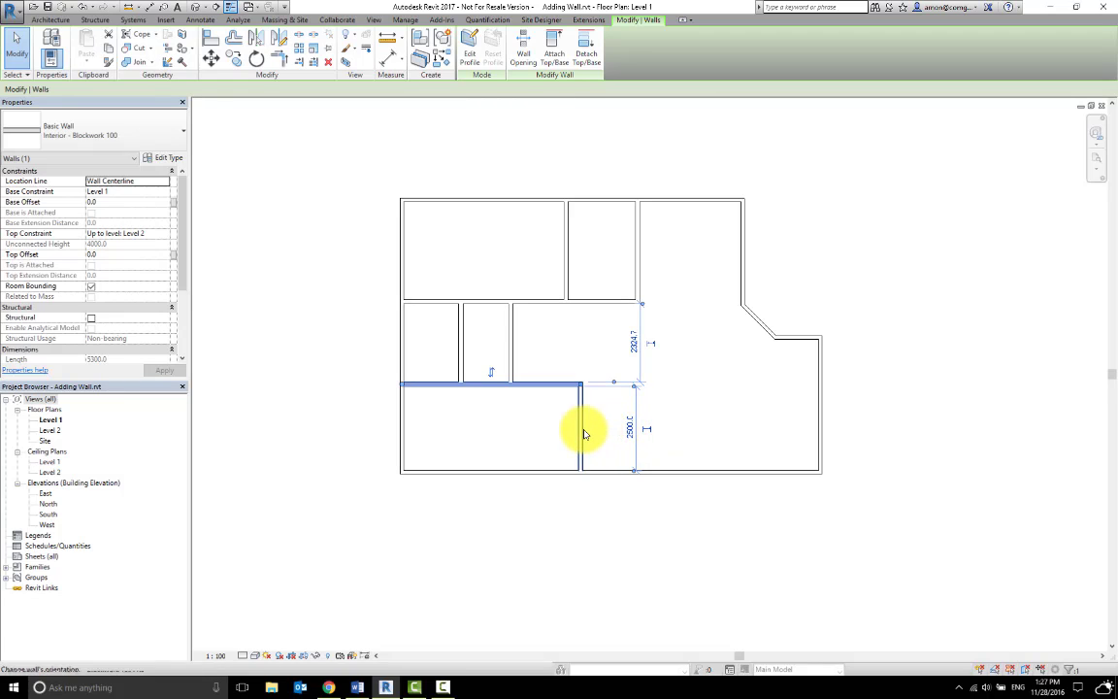
Place the vertical wall dividing the bottom rooms 7000 from the right exterior wall
click(581, 434)
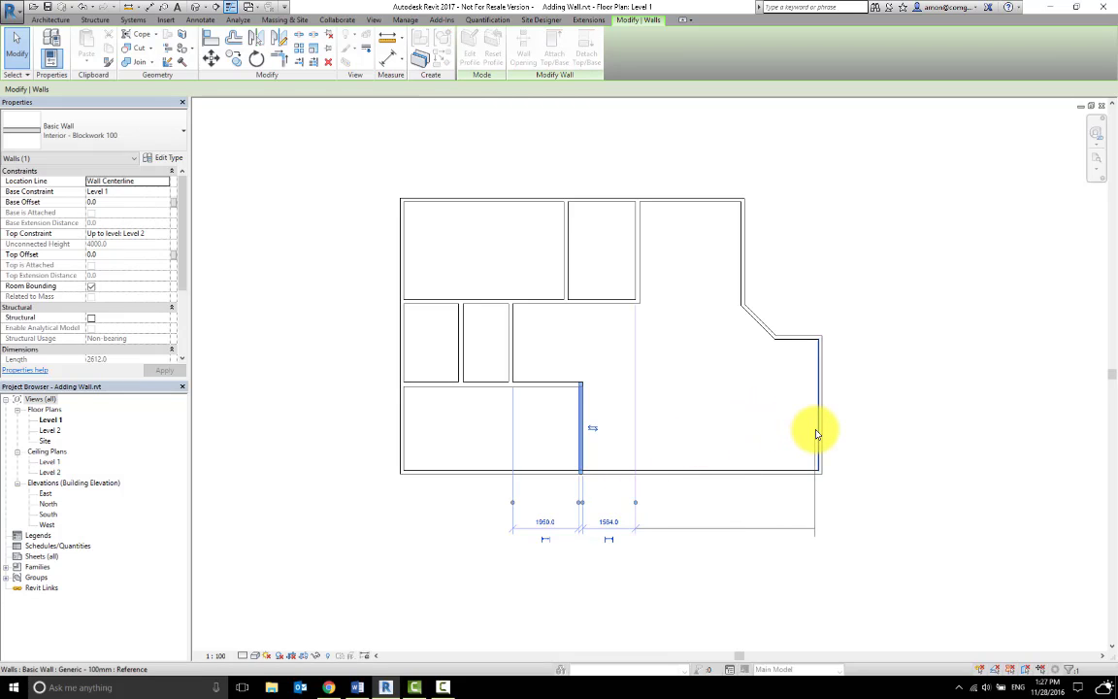
mouse_move(815, 434)
mouse_down()
mouse_move(635, 505)
mouse_move(823, 449)
mouse_up()
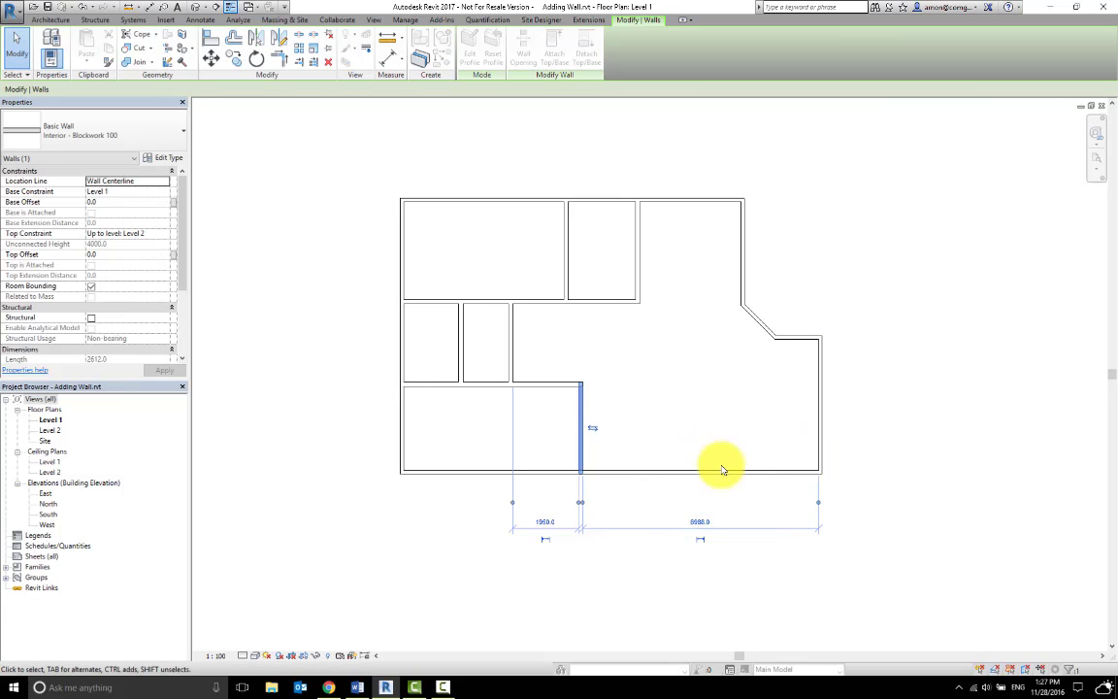
click(701, 521)
text(7000)
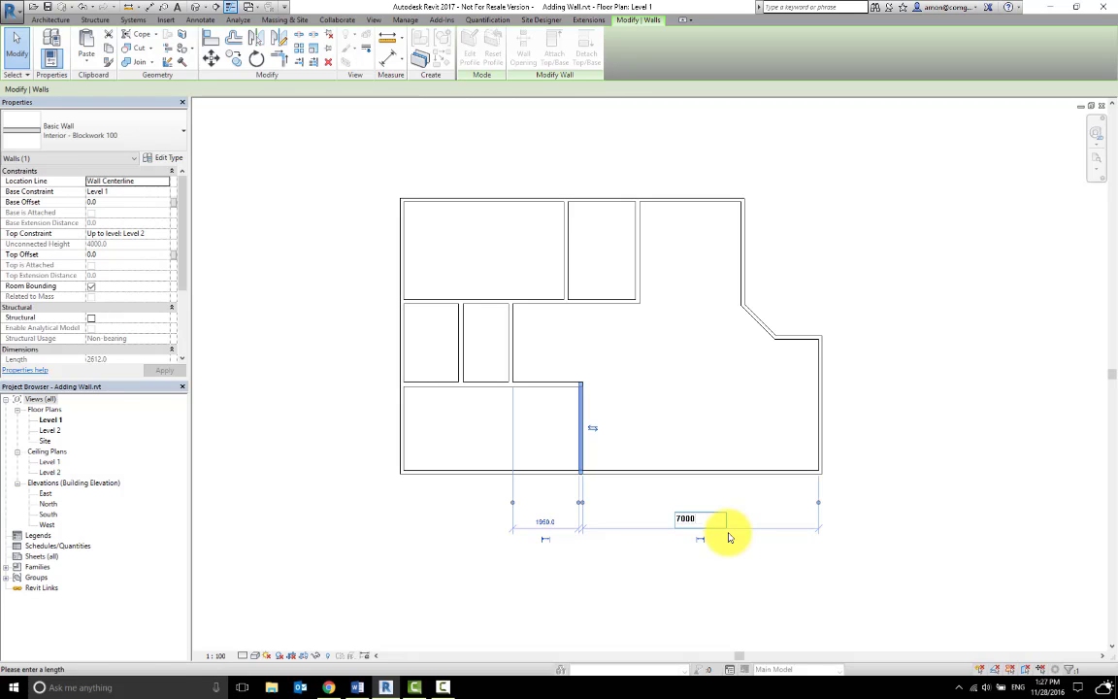
key(Return)
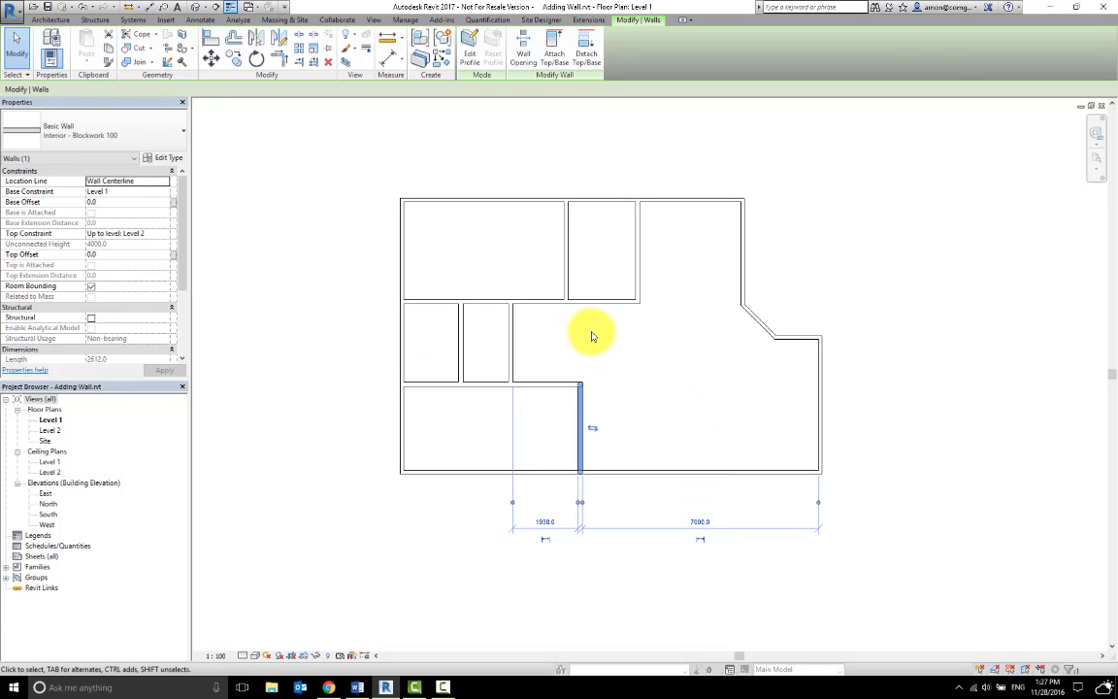
Set both narrow middle rooms to a width of 1525
click(592, 336)
click(460, 344)
click(435, 437)
text(1525)
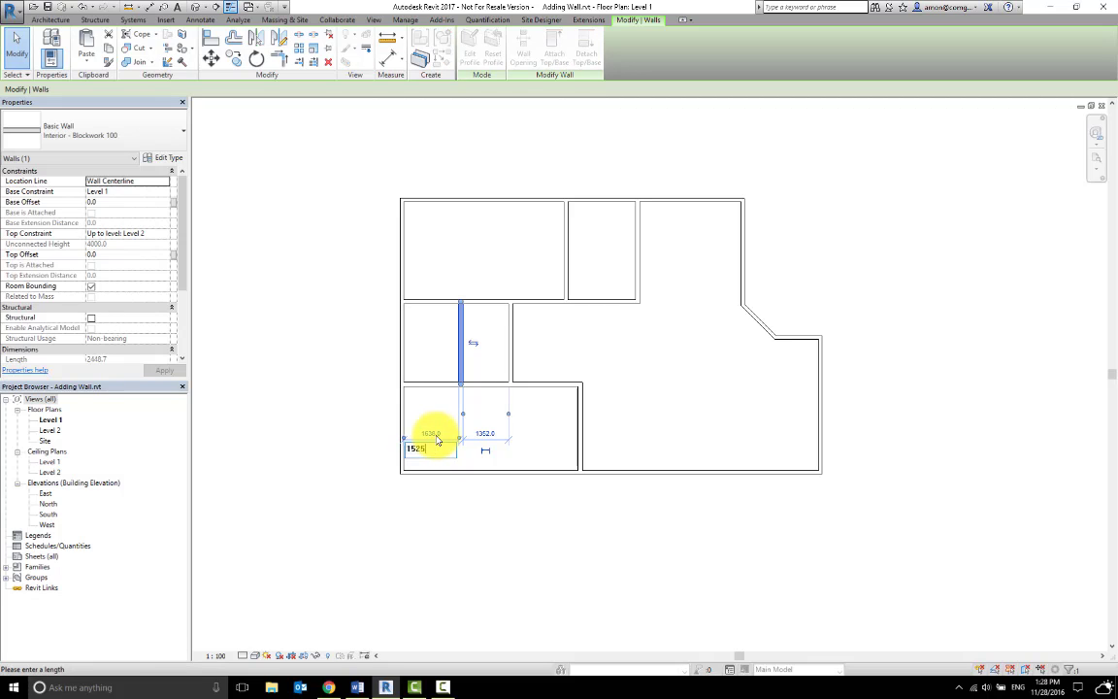
key(Return)
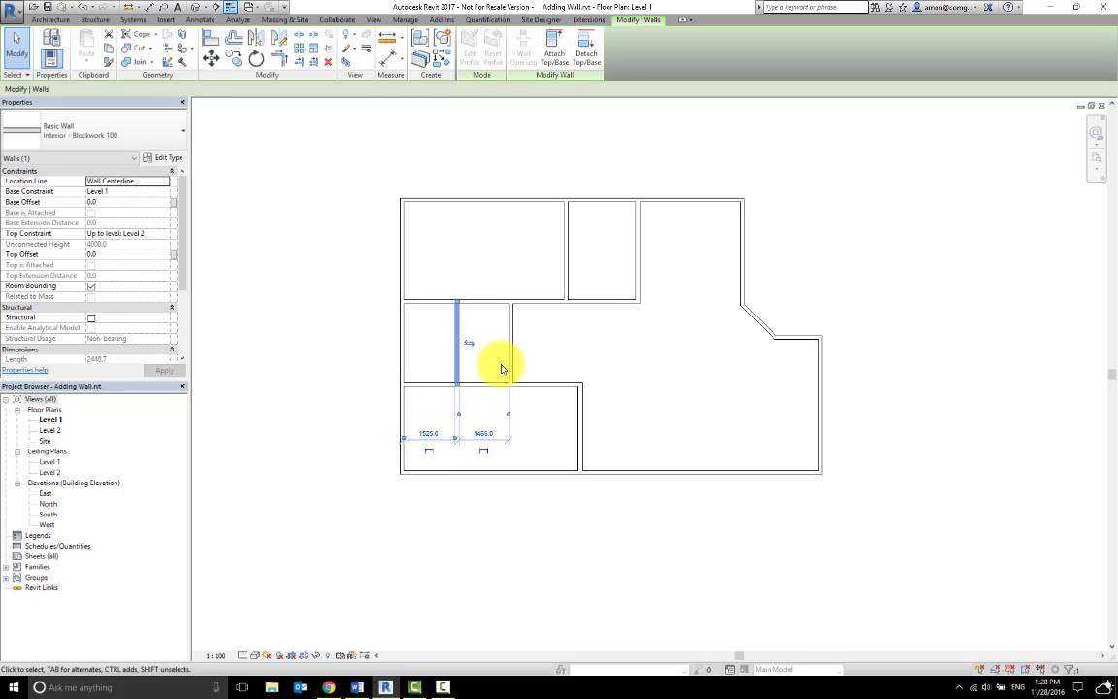
click(511, 349)
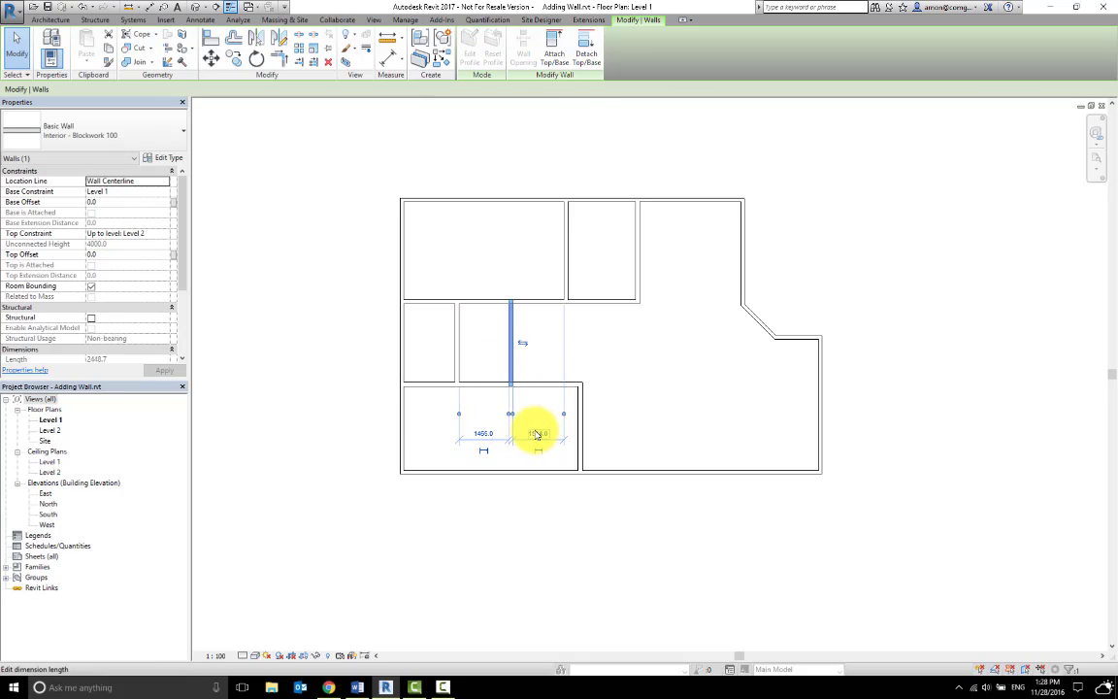
click(487, 435)
text(1525)
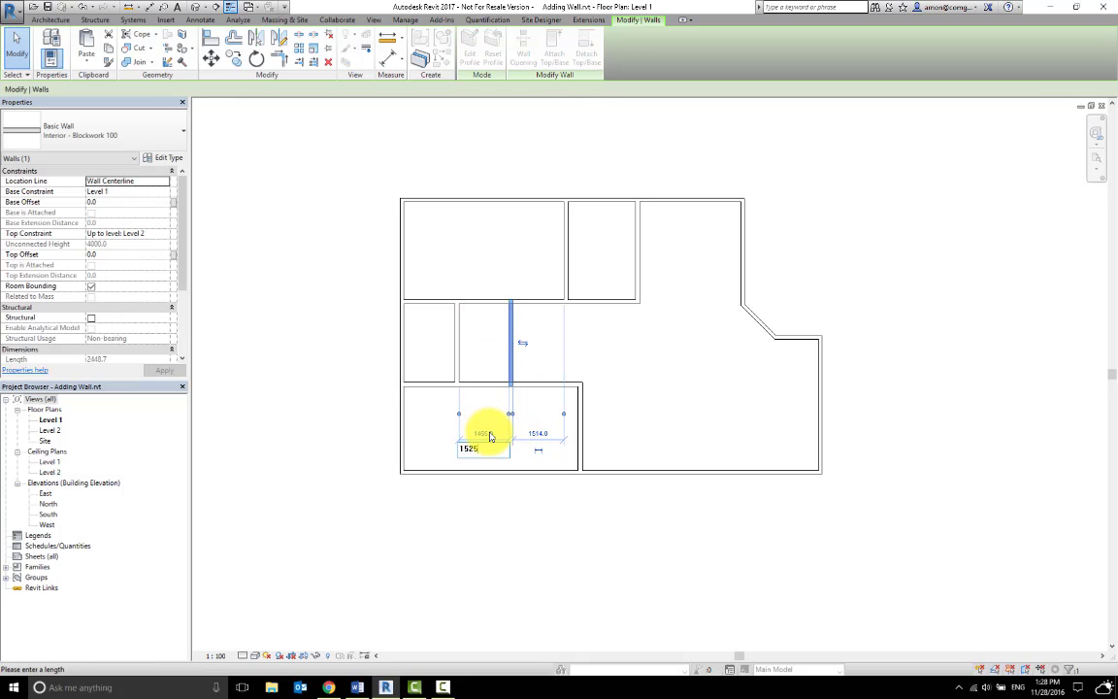
key(Return)
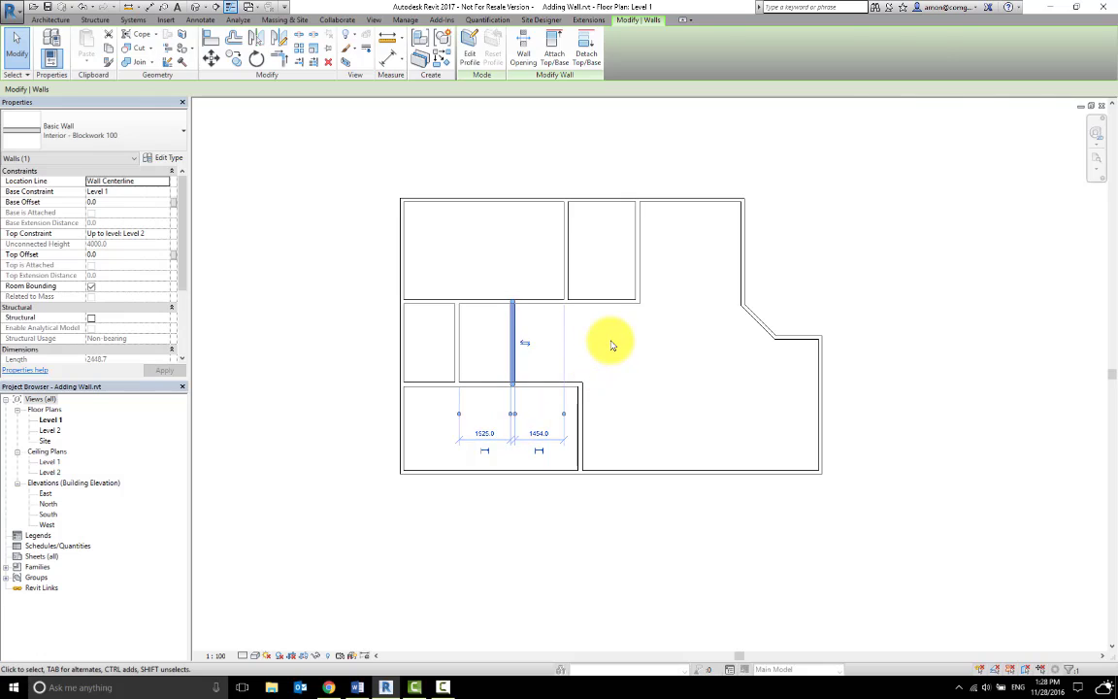
click(611, 344)
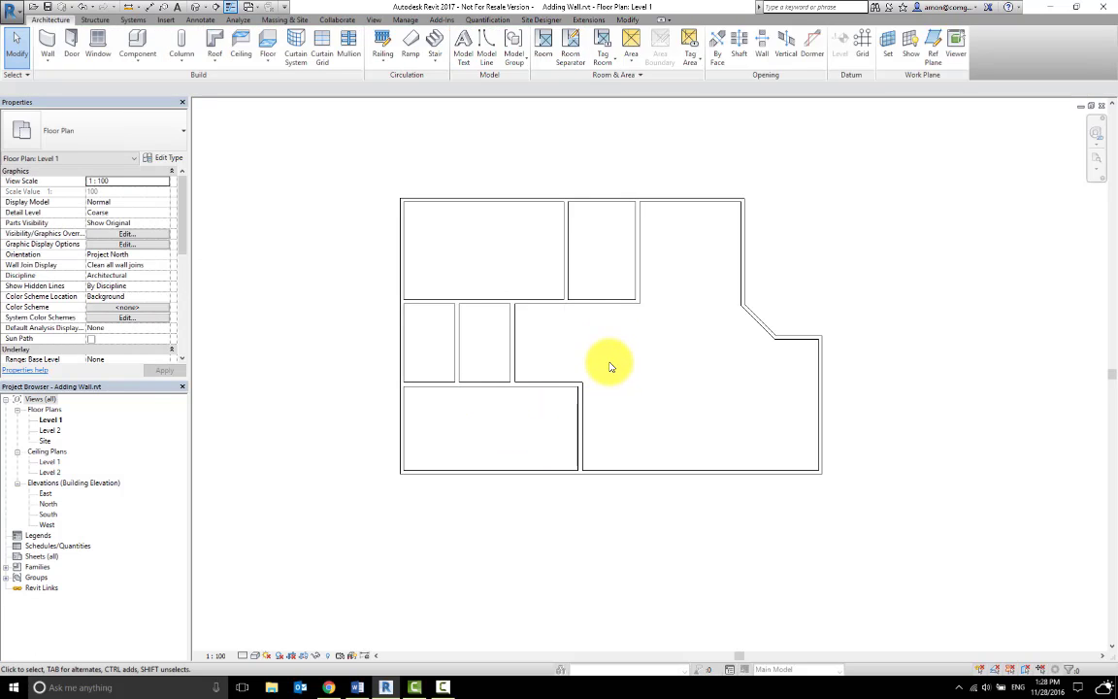
Set the upper-right partition 3000 from the wall on its right
click(572, 280)
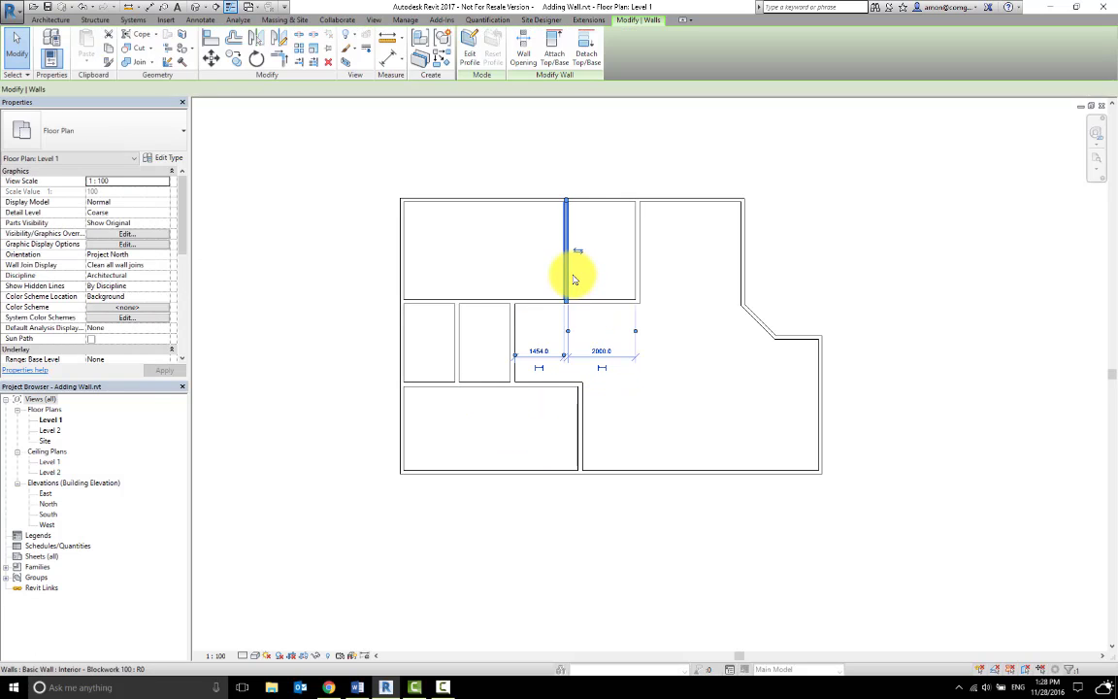
click(640, 264)
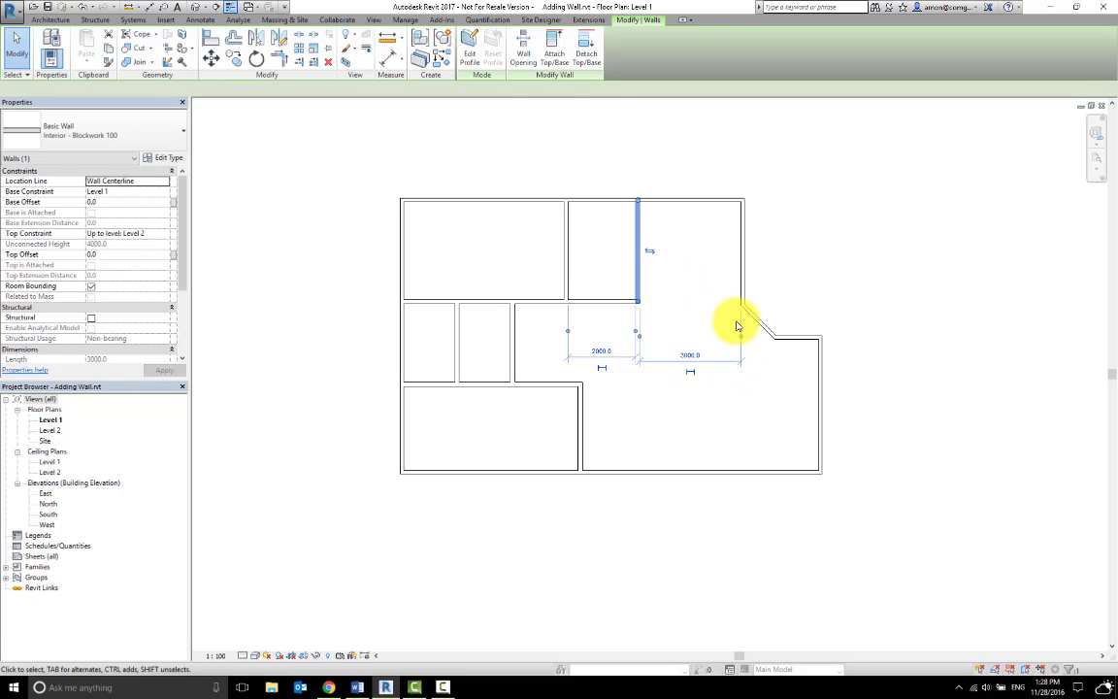
click(690, 355)
text(3000)
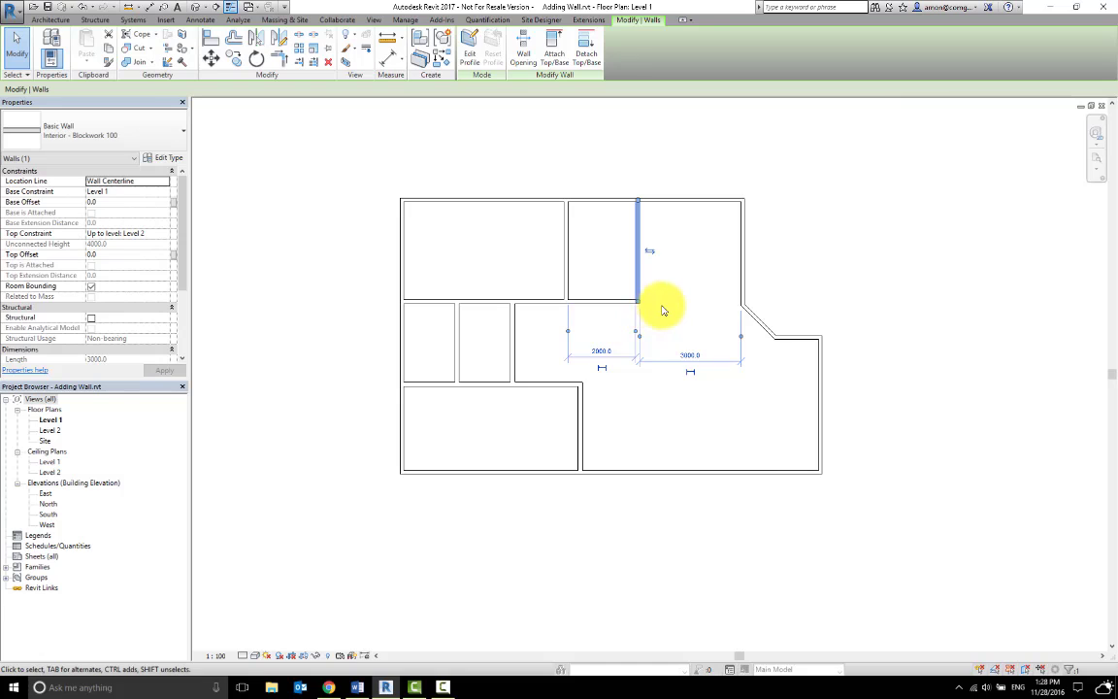
scroll(655, 308, up, 3)
middle_drag(636, 316, 648, 363)
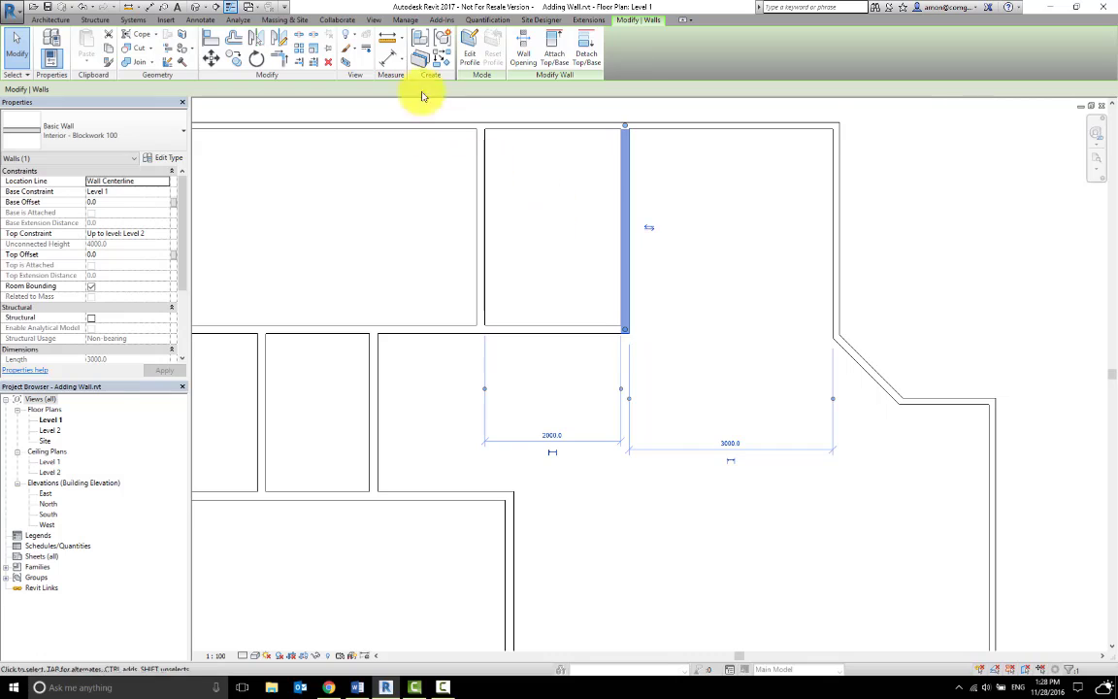
Switch wall temporary dimensions to measure from centerlines and reselect the upper-right partition
click(407, 21)
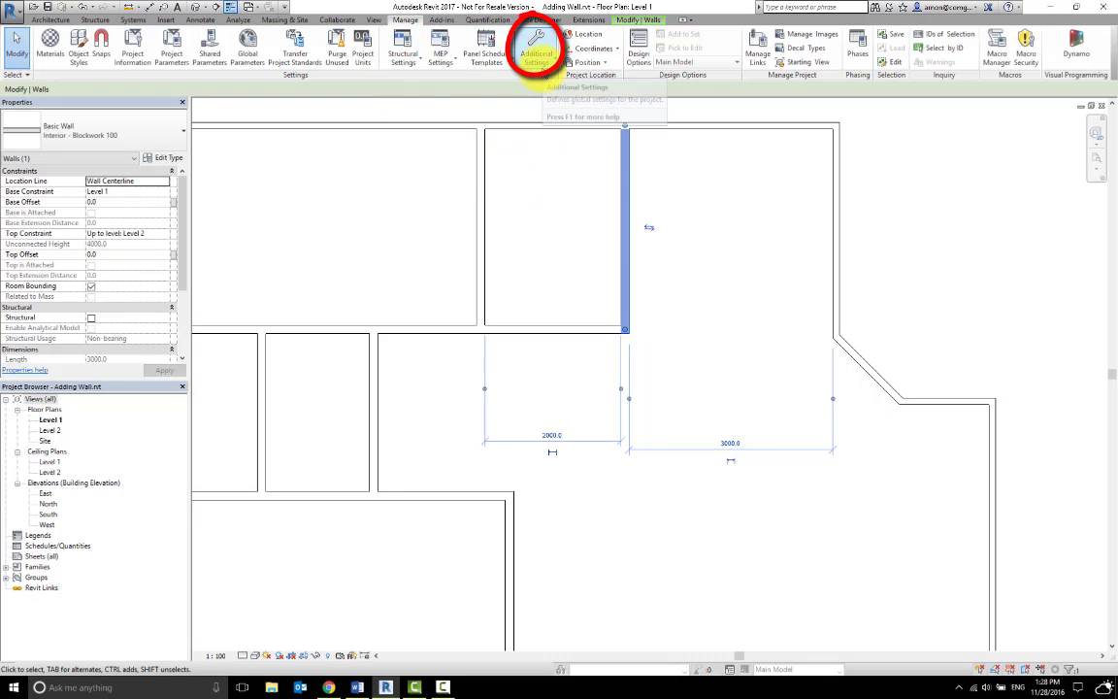
click(538, 60)
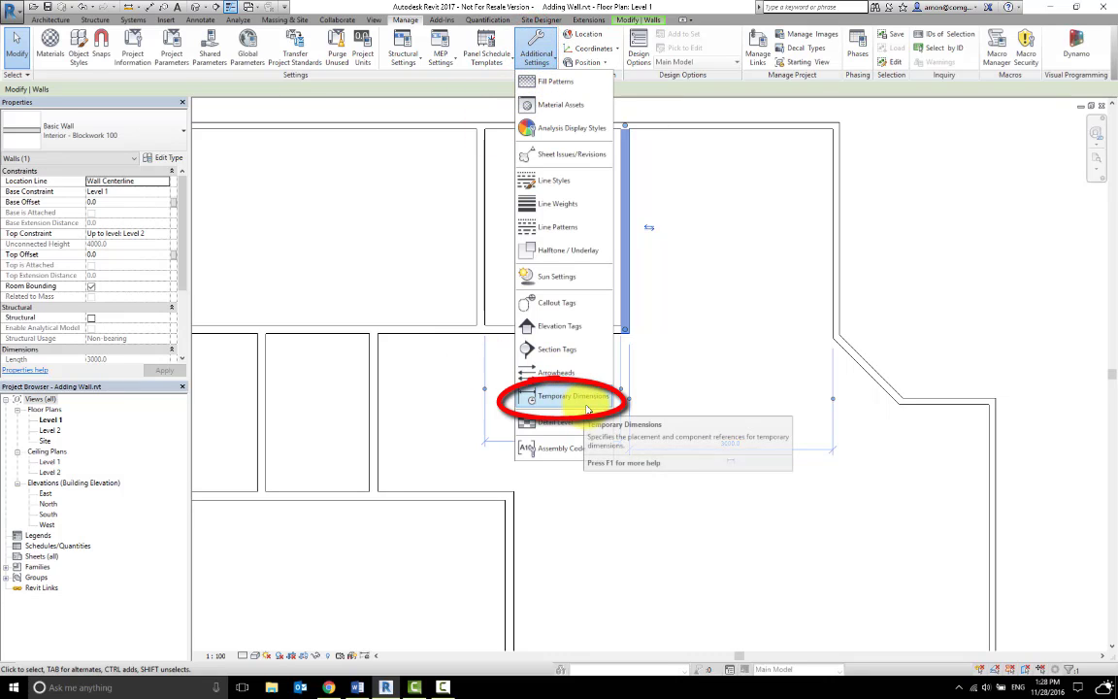
click(587, 409)
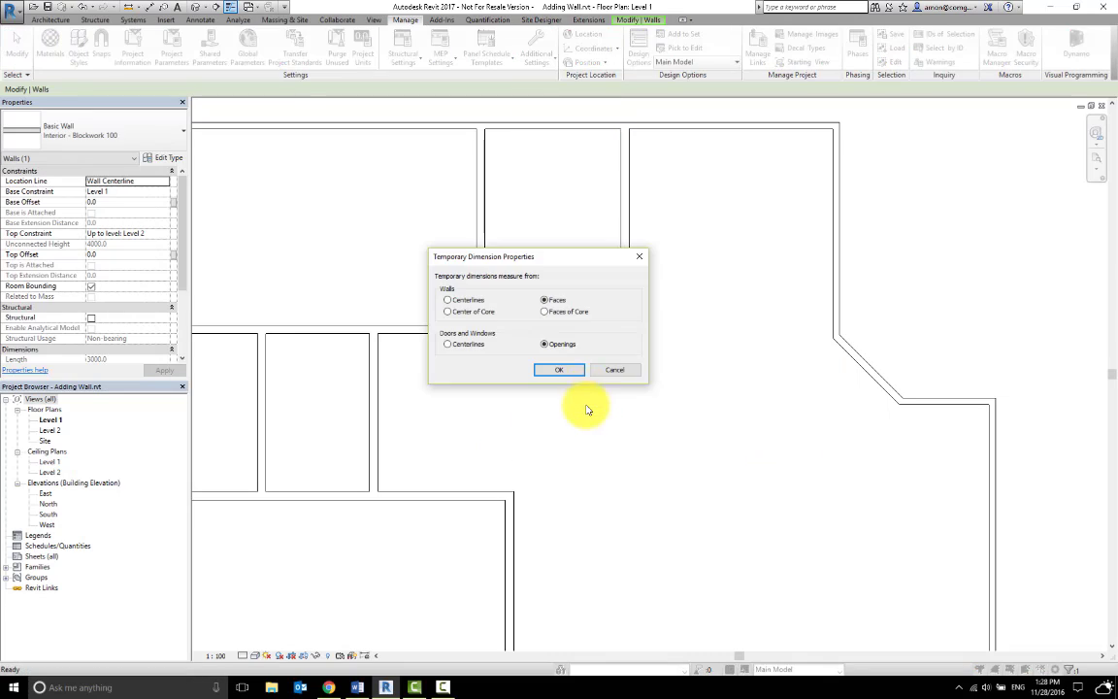
drag(558, 257, 382, 190)
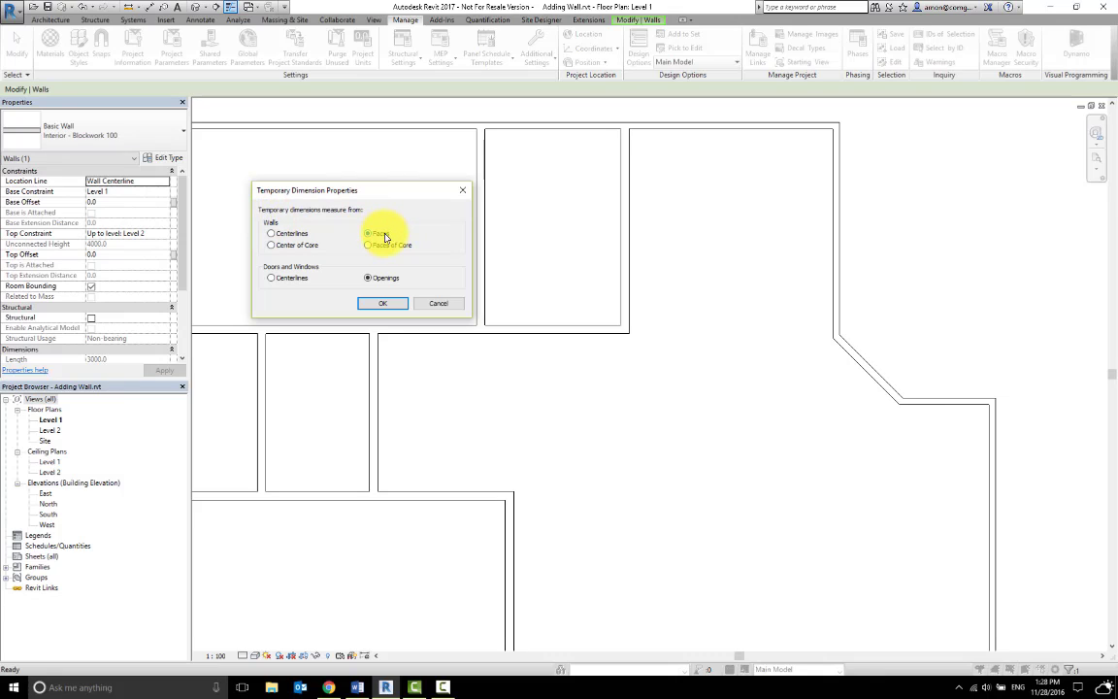
click(298, 237)
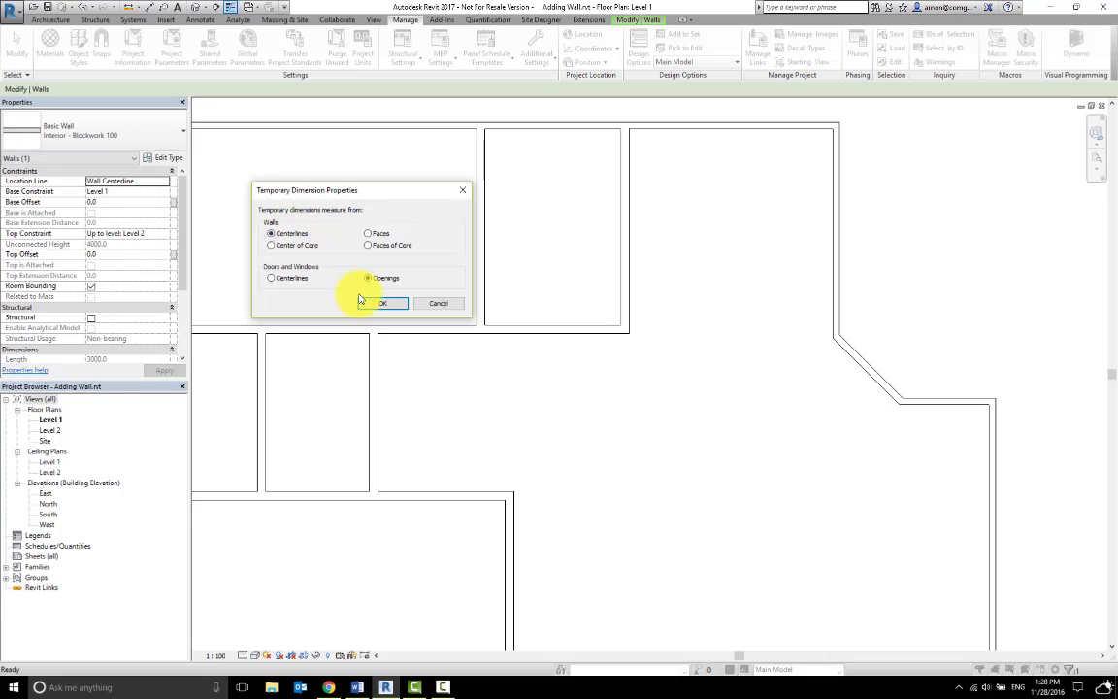
click(377, 304)
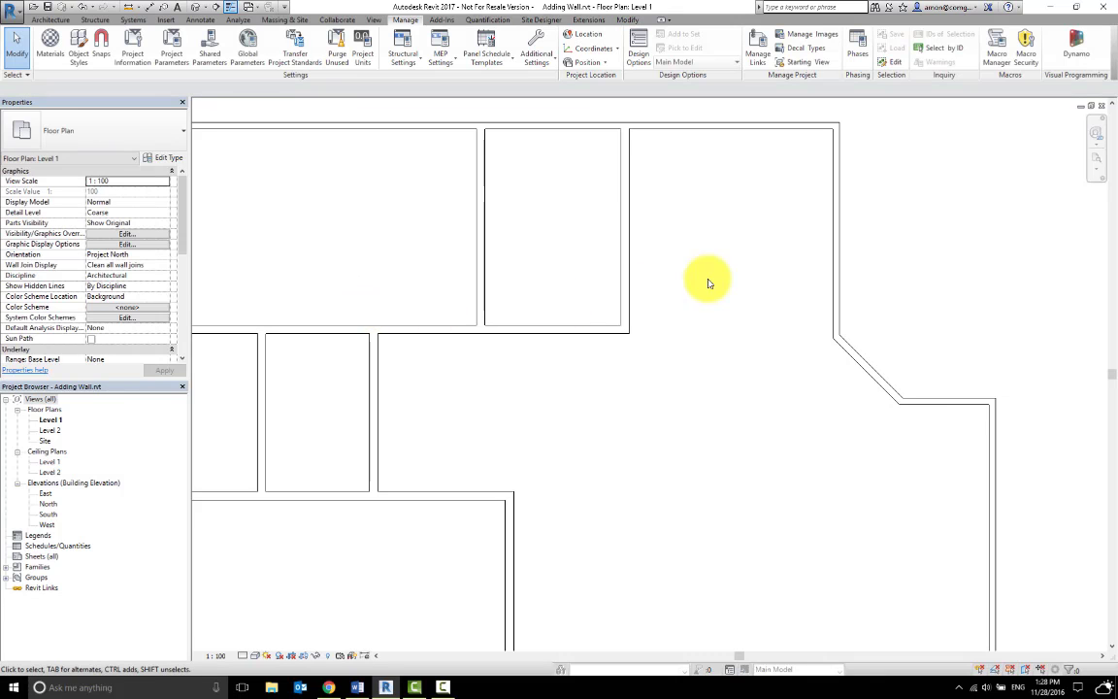
click(623, 247)
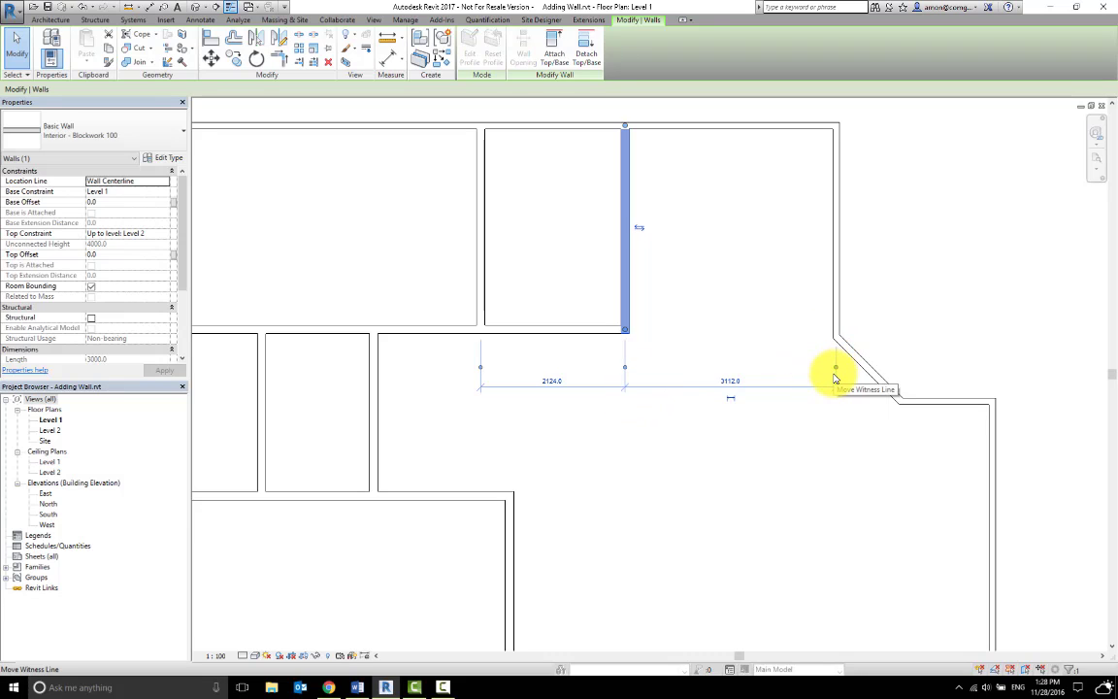
click(373, 21)
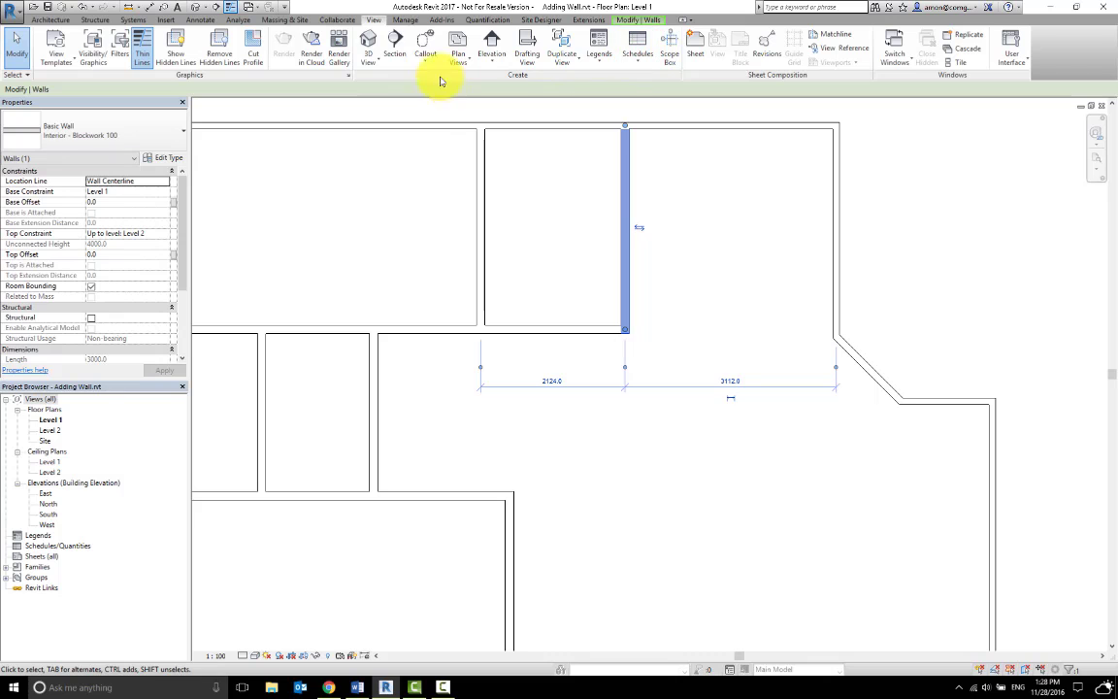
click(401, 20)
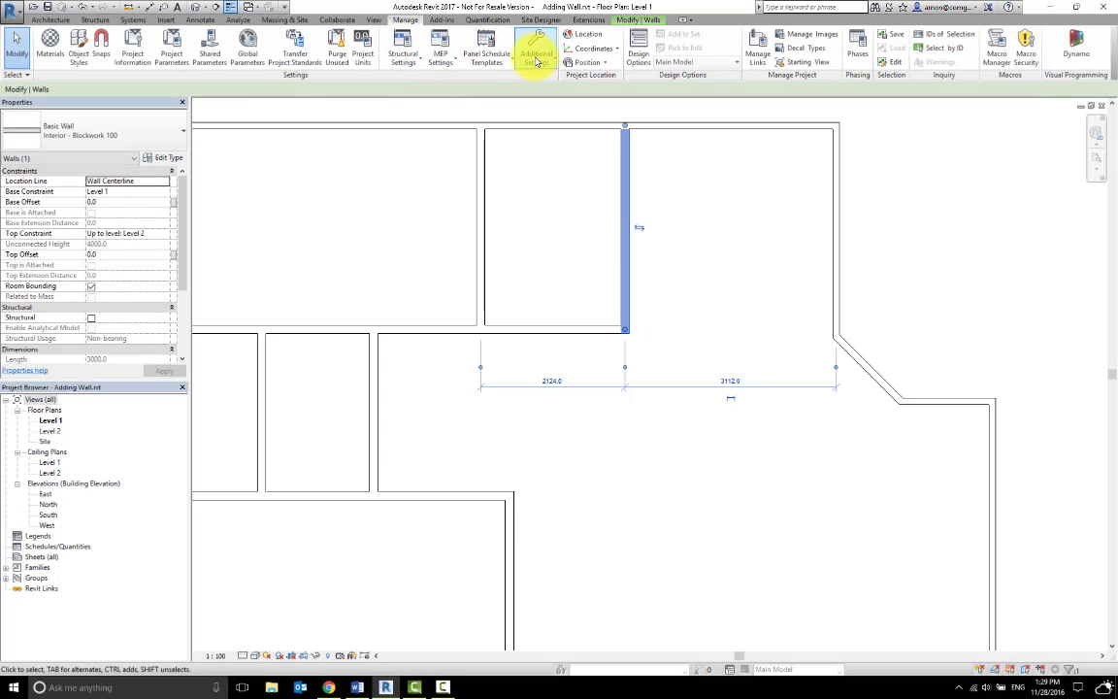
click(537, 60)
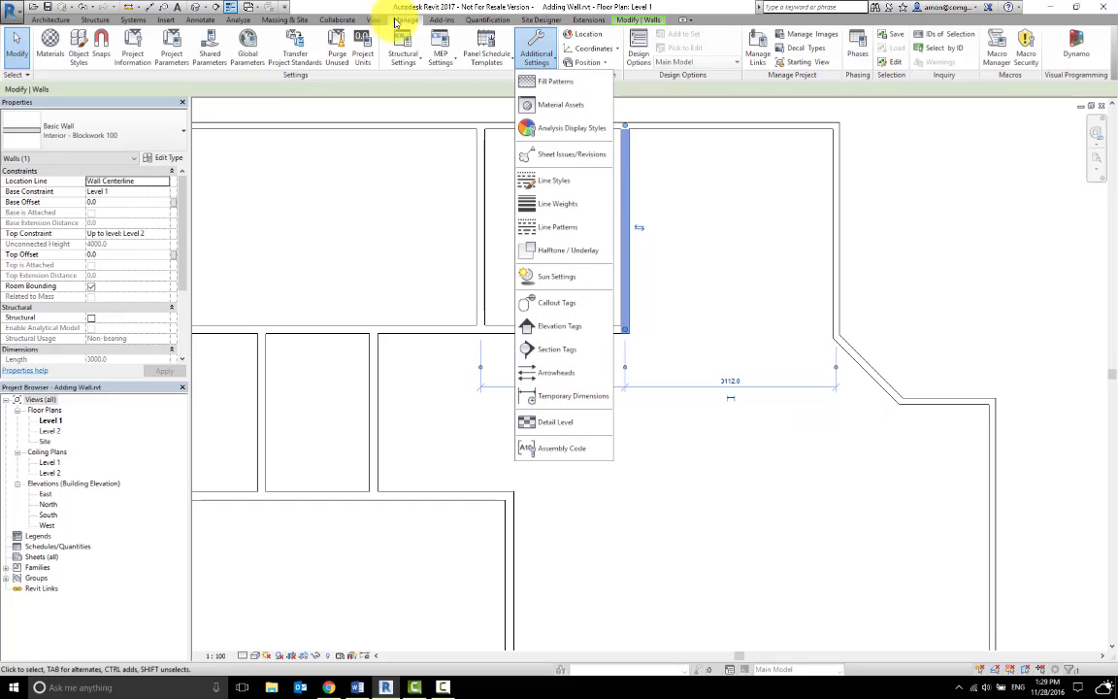
click(568, 396)
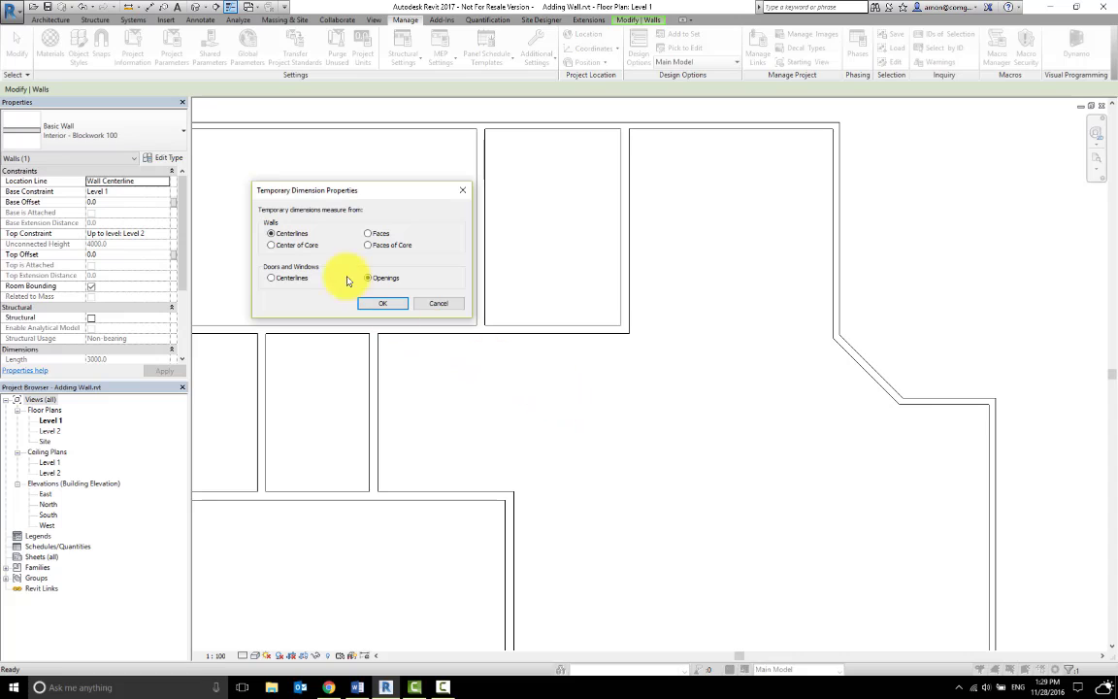
click(384, 304)
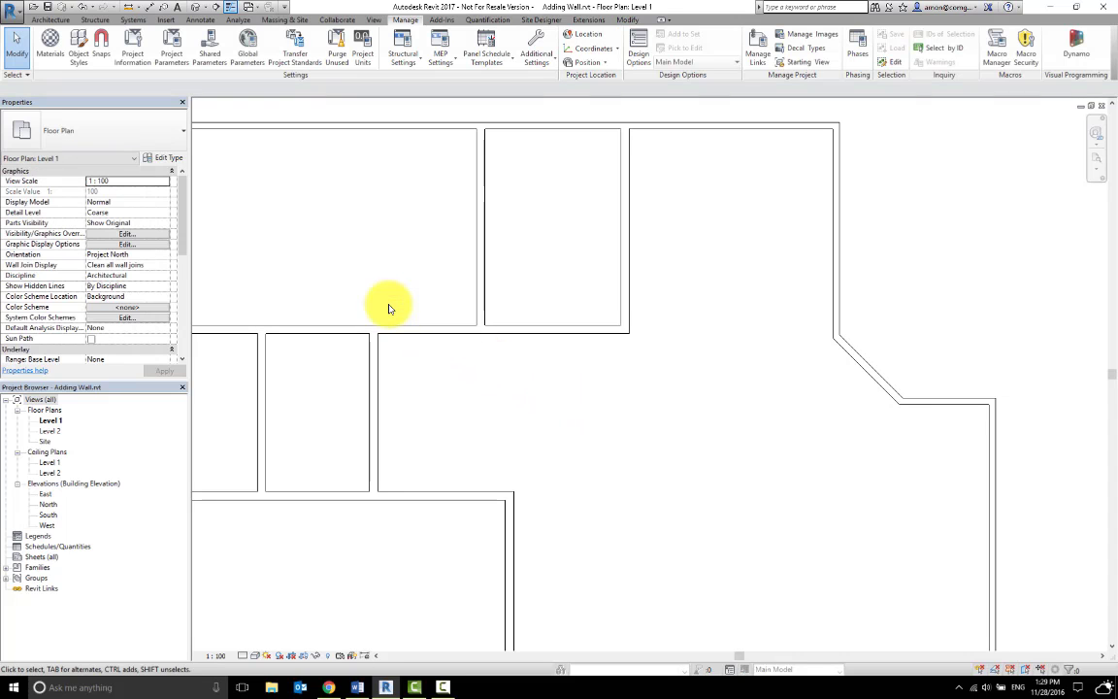
Re-snap the upper-right partition's left dimension to the left wall, reading 2000.0 beside 3000.0
click(624, 284)
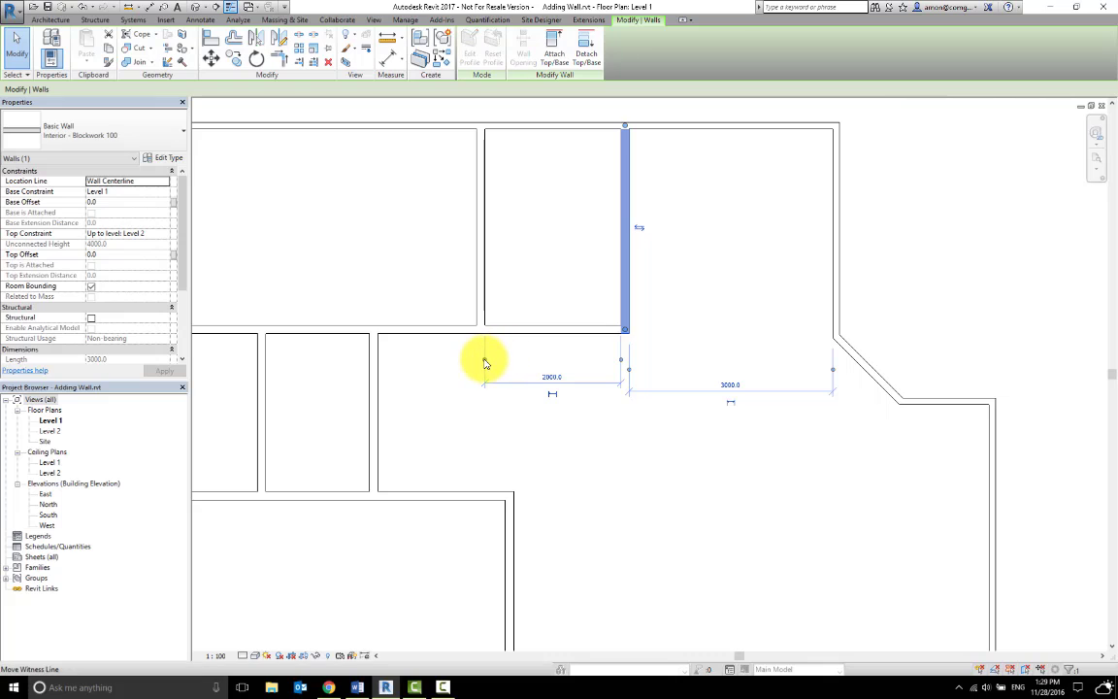
mouse_move(486, 365)
mouse_down()
mouse_move(476, 296)
mouse_move(497, 292)
mouse_move(484, 292)
mouse_up()
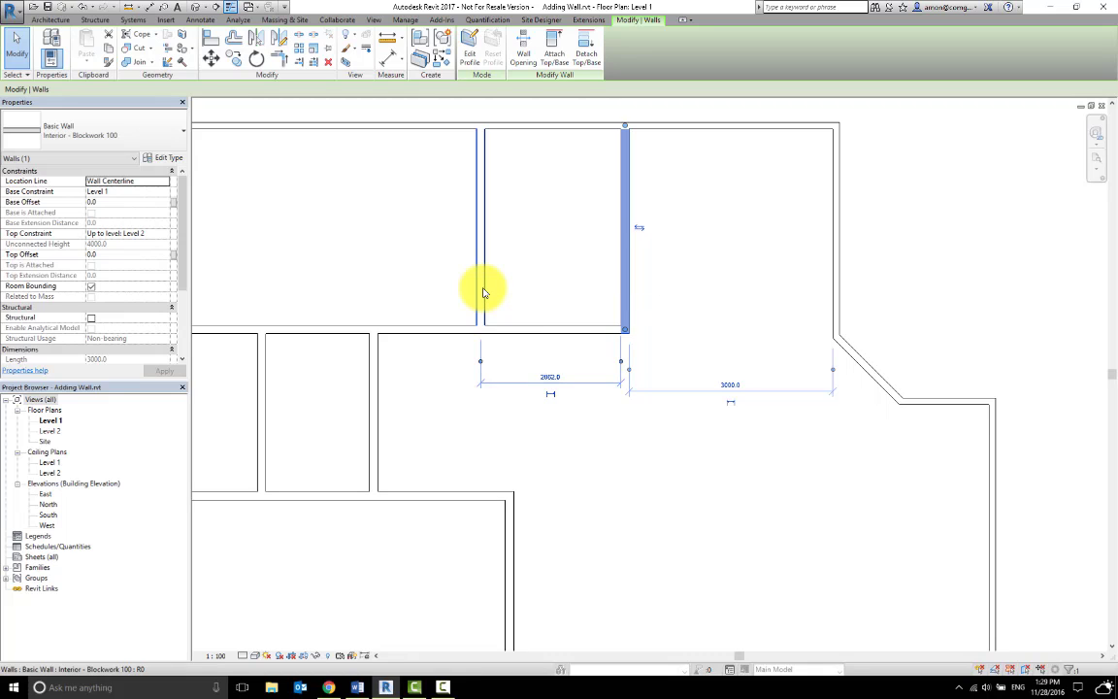
drag(485, 292, 480, 360)
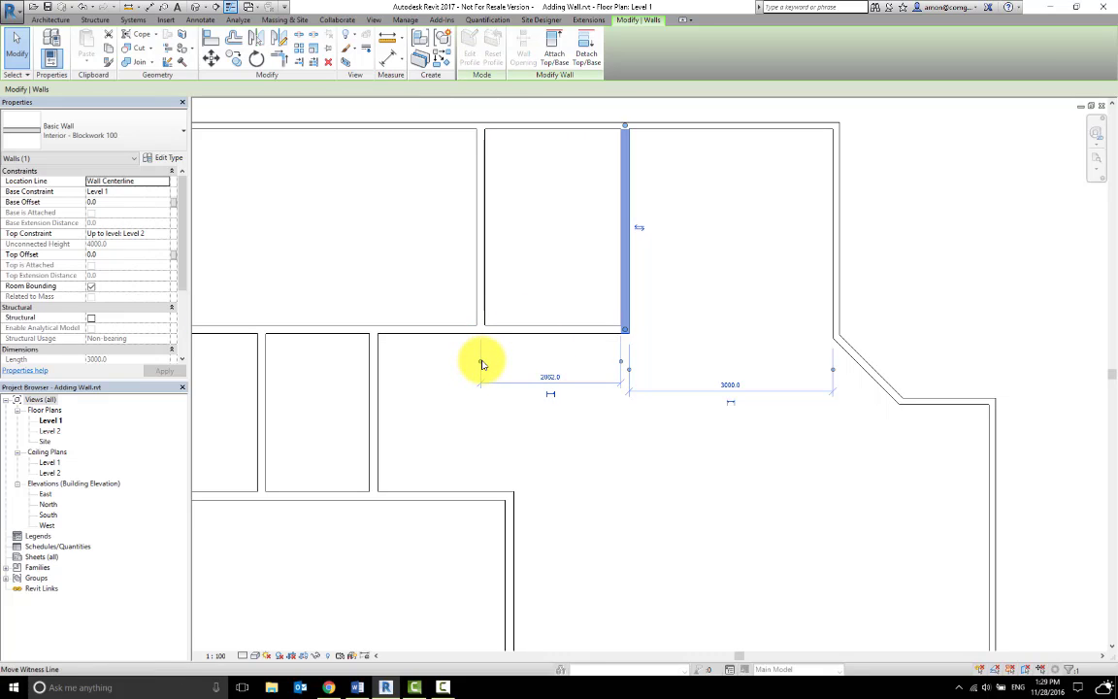
drag(481, 367, 483, 362)
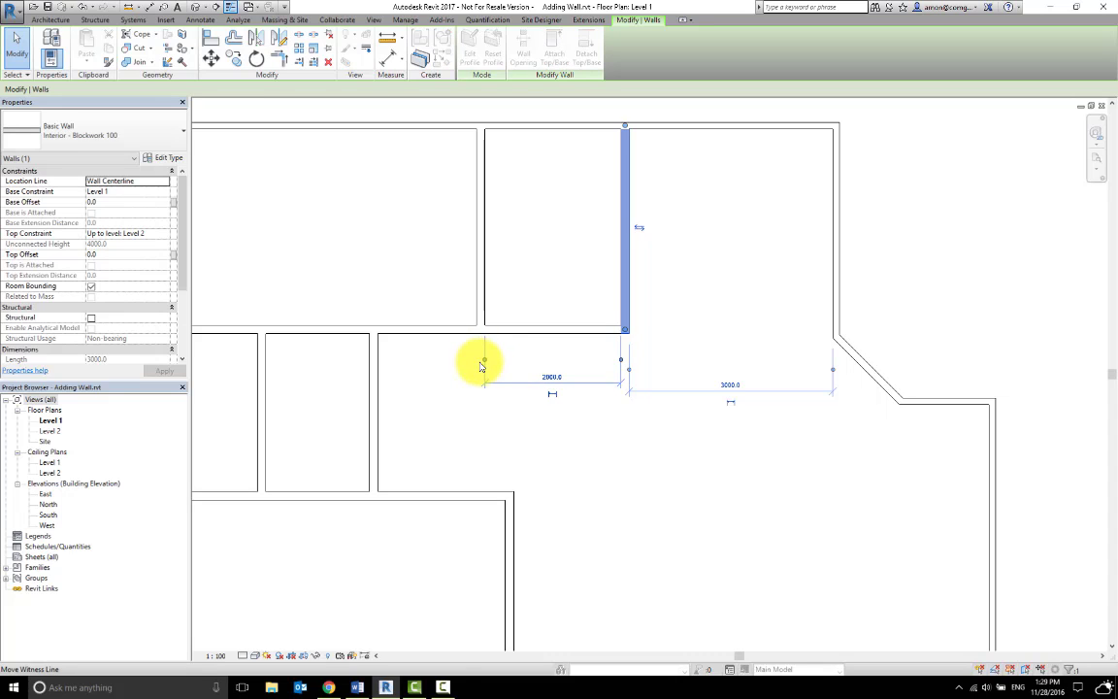
scroll(620, 430, down, 2)
scroll(620, 430, down, 1)
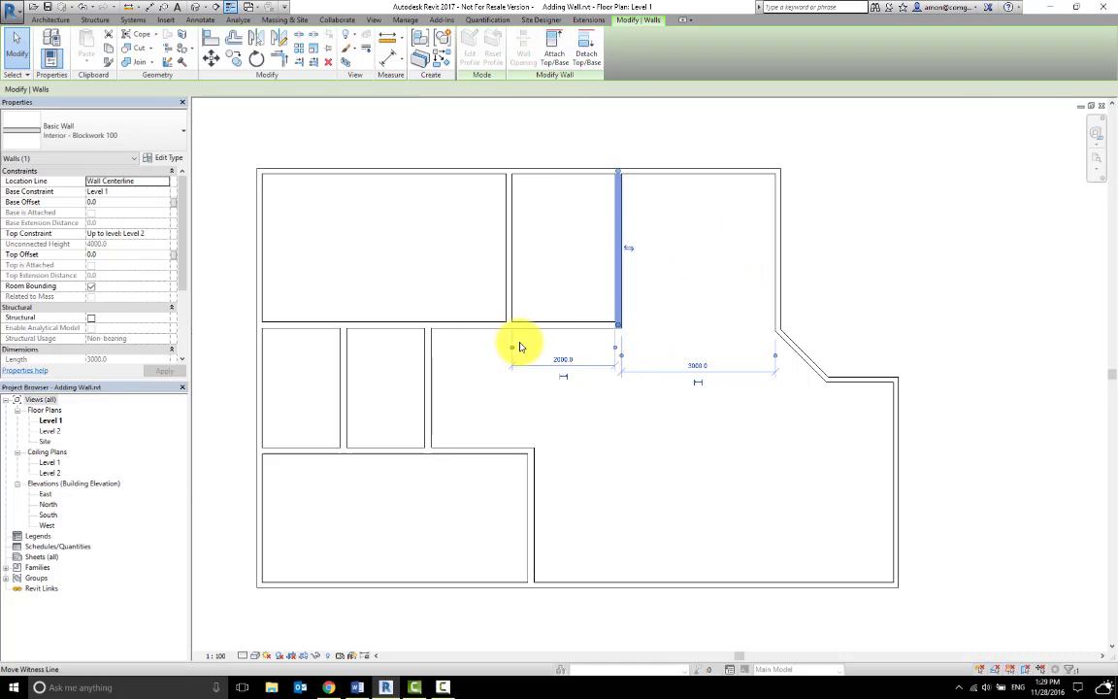
scroll(538, 342, up, 1)
scroll(558, 242, up, 1)
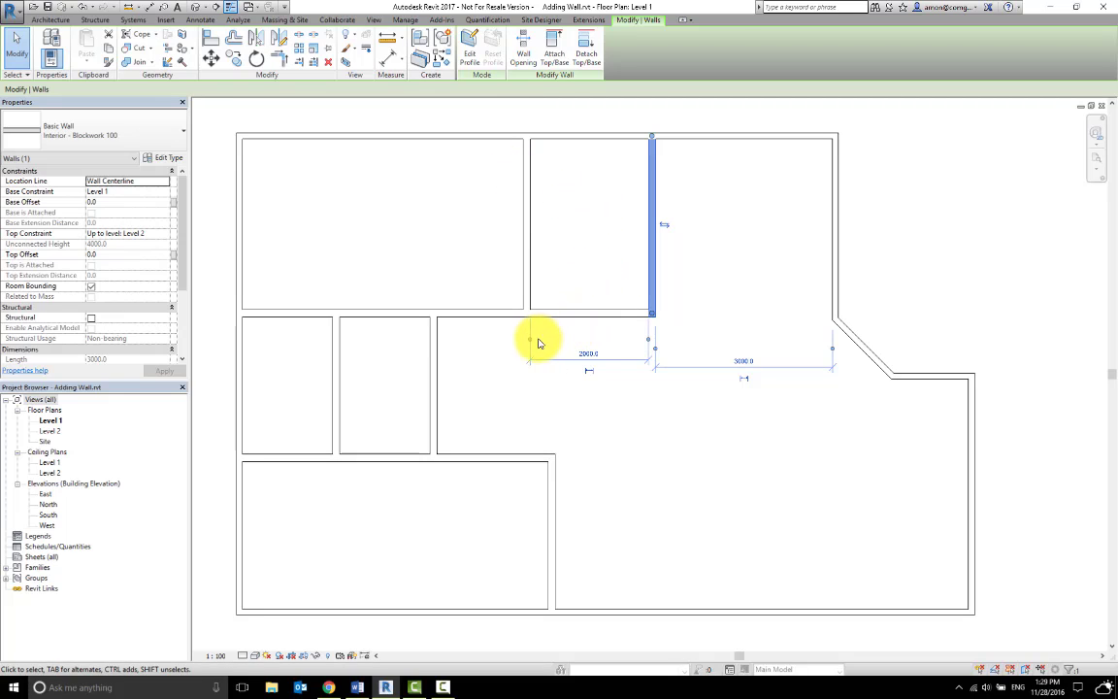
drag(531, 338, 524, 346)
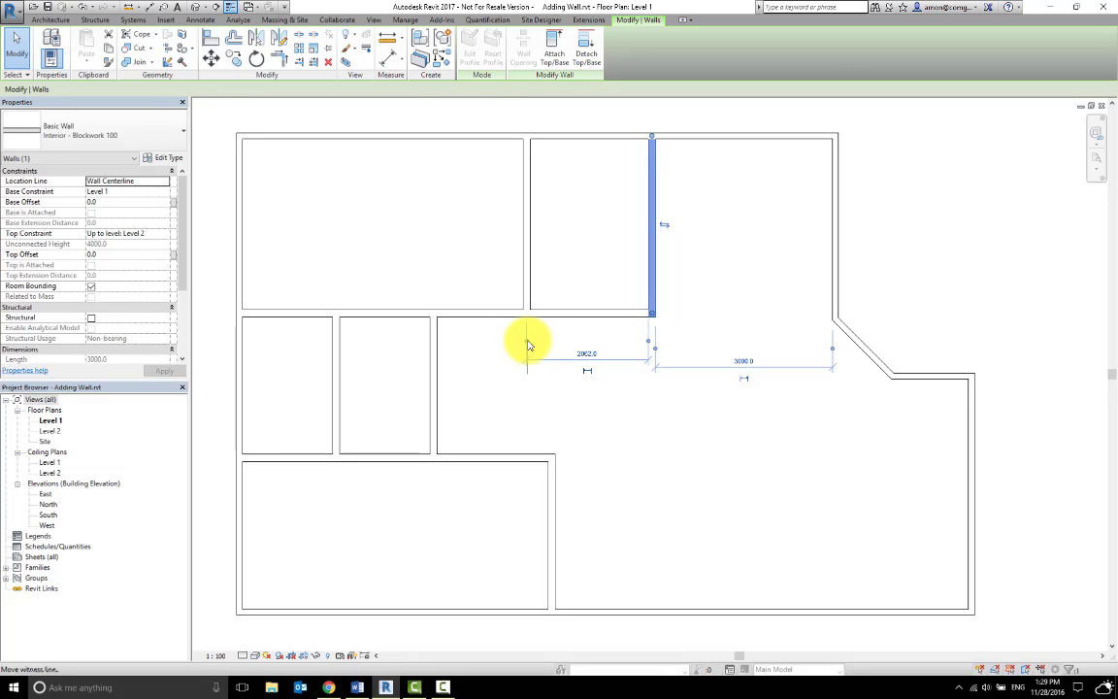
drag(522, 345, 531, 341)
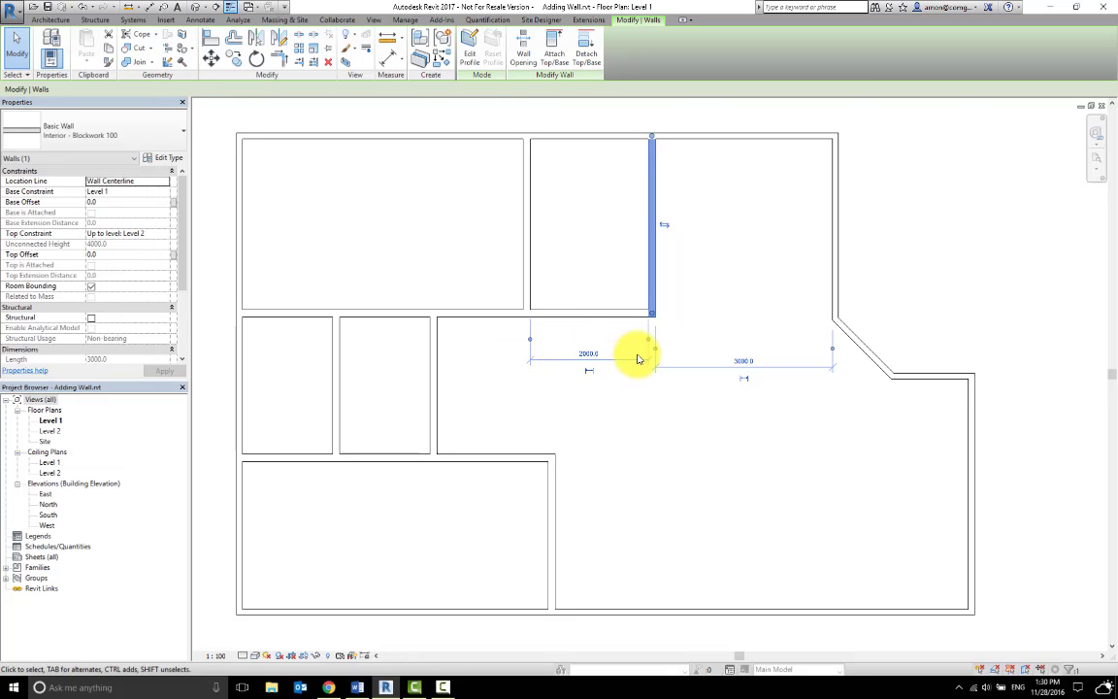
middle_drag(640, 351, 621, 359)
scroll(626, 354, down, 1)
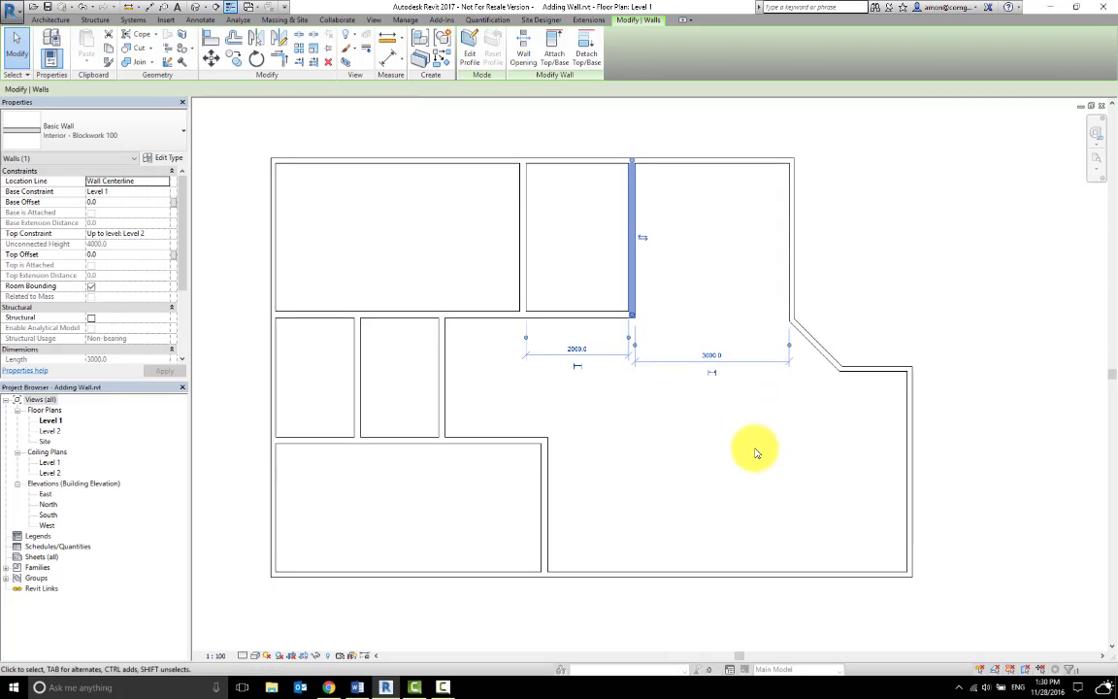
middle_drag(691, 458, 703, 471)
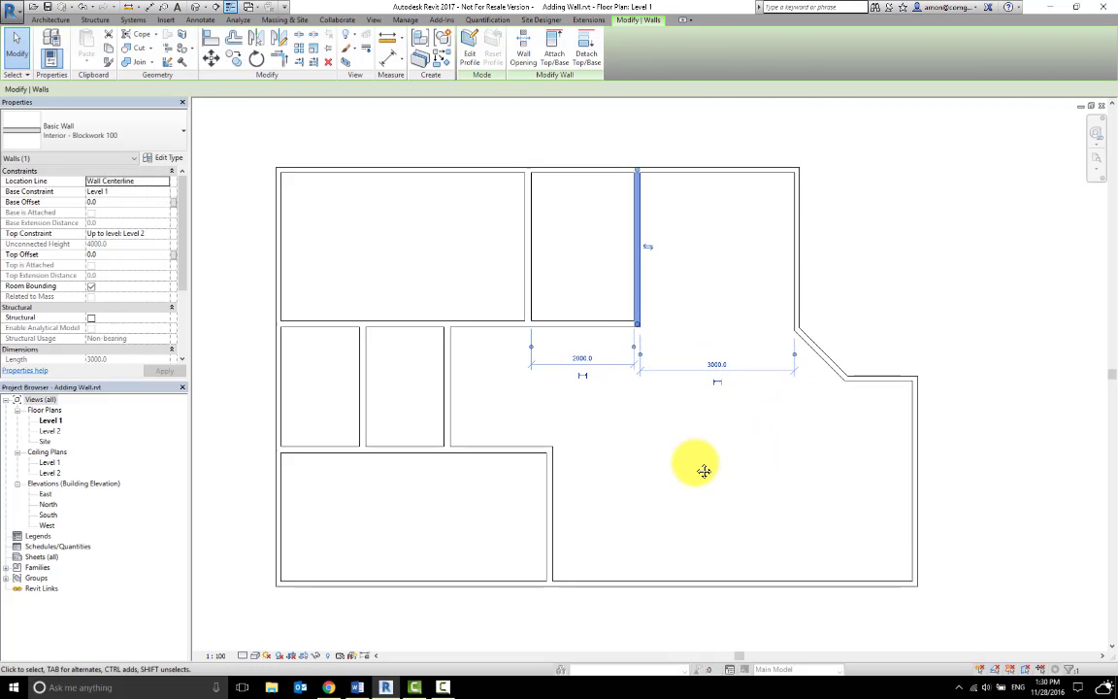